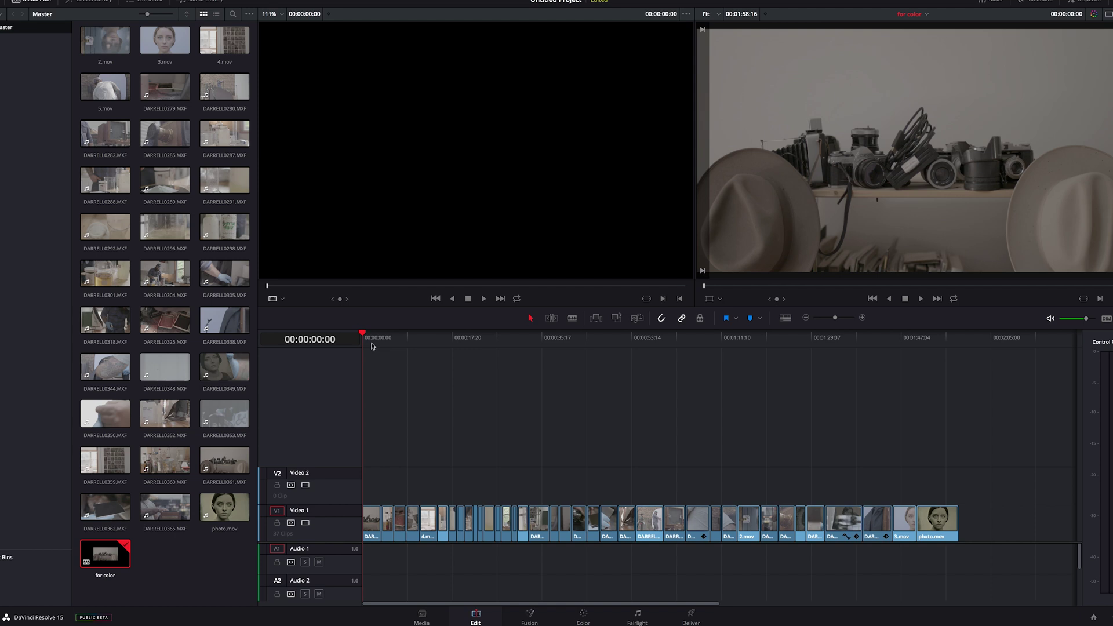
- Open the Color page and select clip 36, the close-up of the woman's face
{"action": "left_click", "coordinate": [422, 616]}
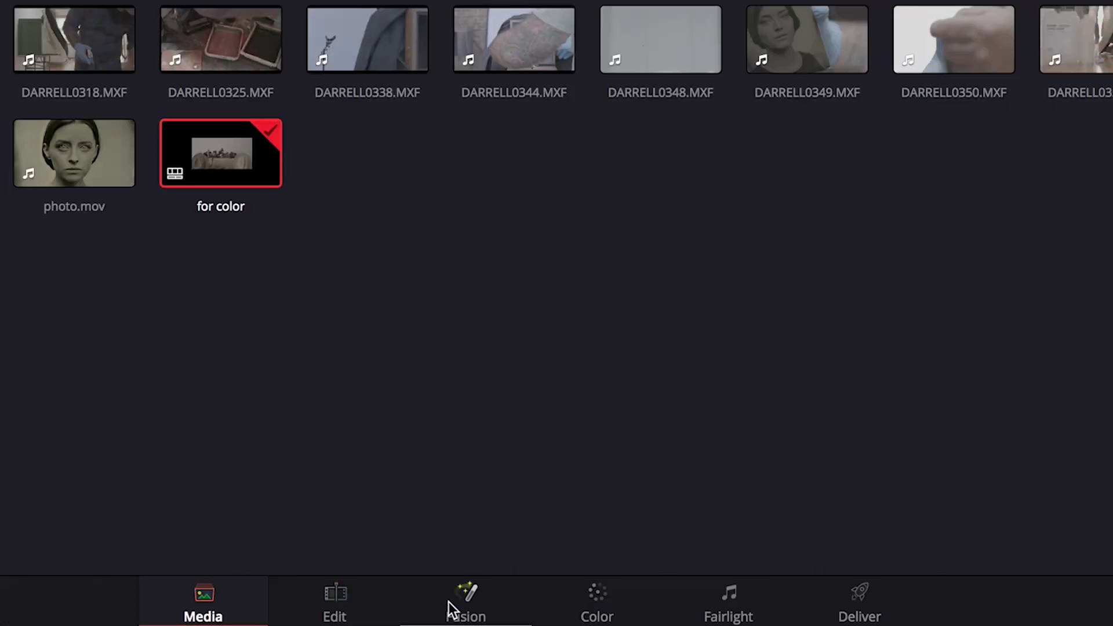
{"action": "left_click", "coordinate": [592, 611]}
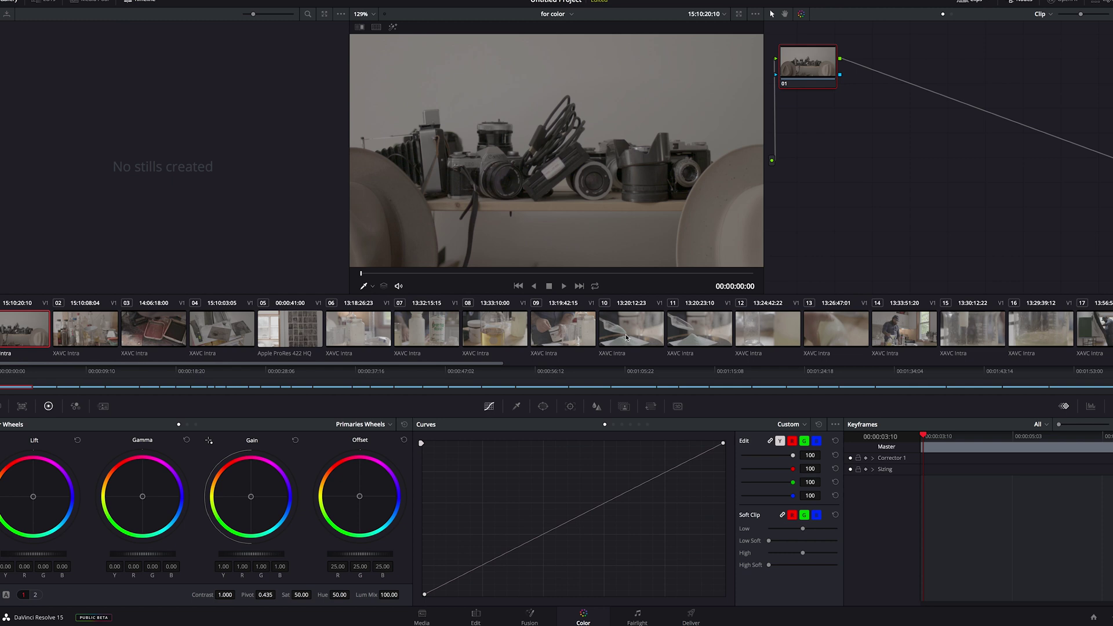
{"action": "scroll", "coordinate": [627, 338], "scroll_direction": "right", "scroll_amount": 10}
{"action": "left_click", "coordinate": [1028, 328]}
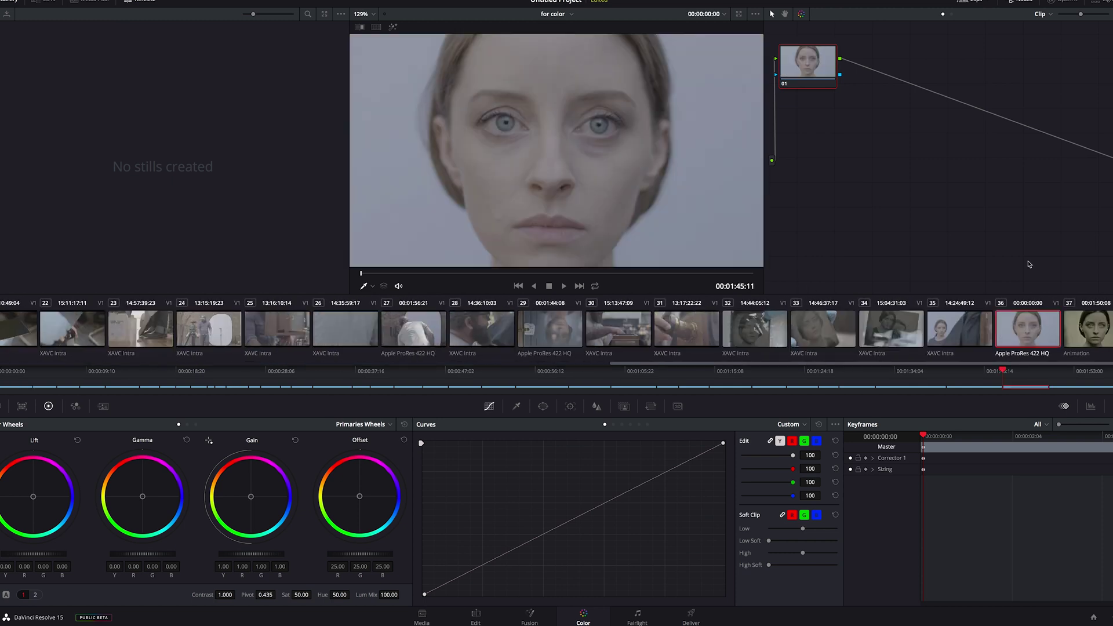
- Move node 01 lower in the node graph and add a serial node after it
{"action": "left_click_drag", "start_coordinate": [815, 76], "coordinate": [823, 142]}
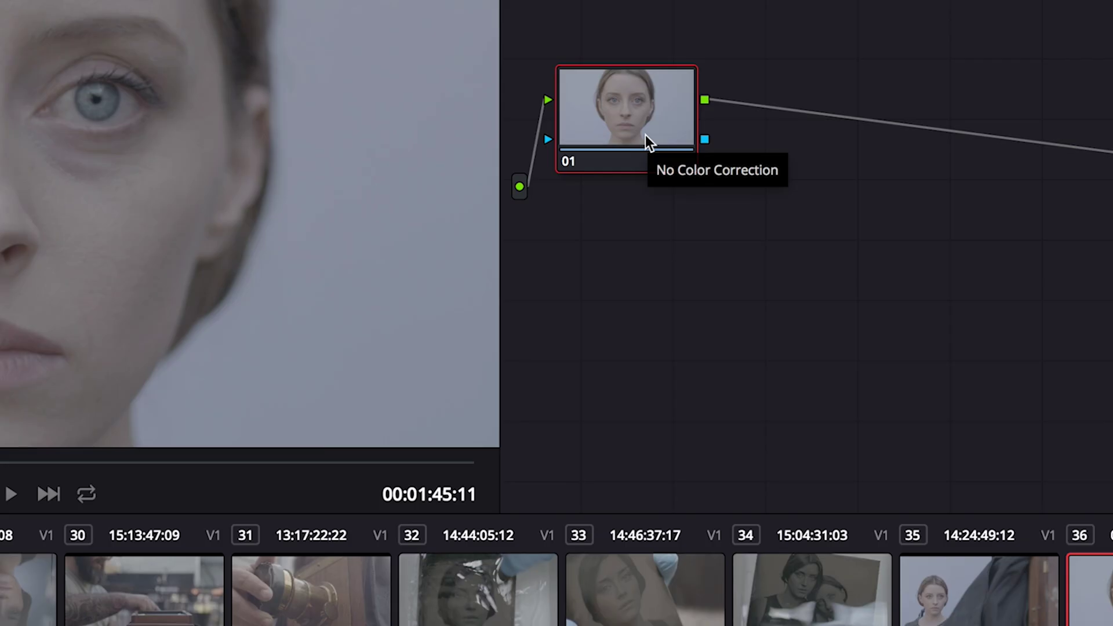
{"action": "right_click", "coordinate": [824, 143]}
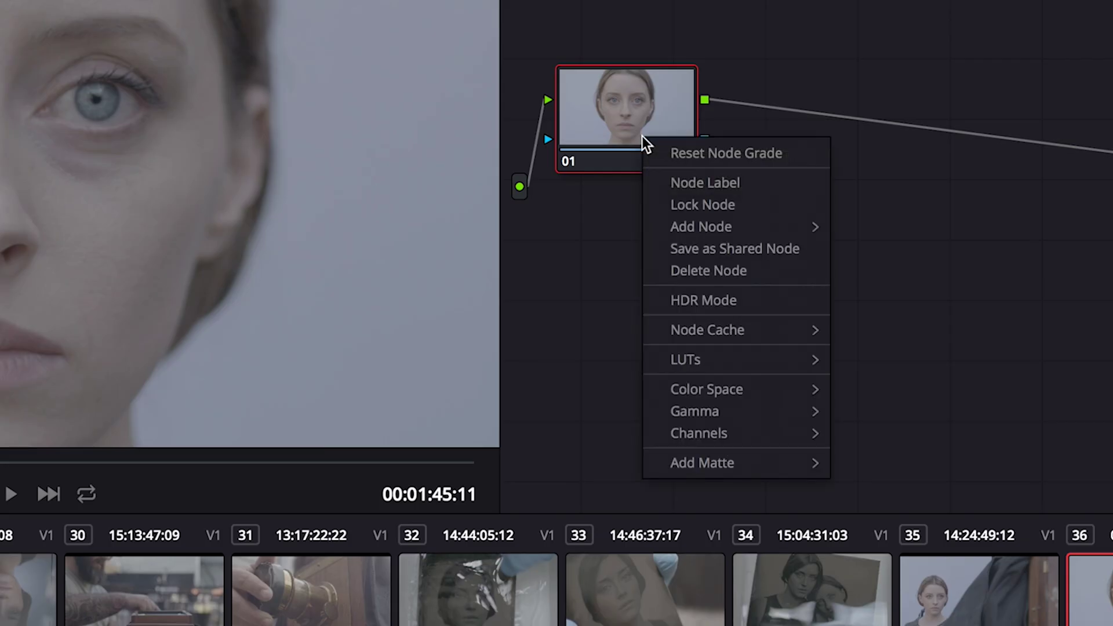
{"action": "mouse_move", "coordinate": [687, 223]}
{"action": "left_click", "coordinate": [892, 235]}
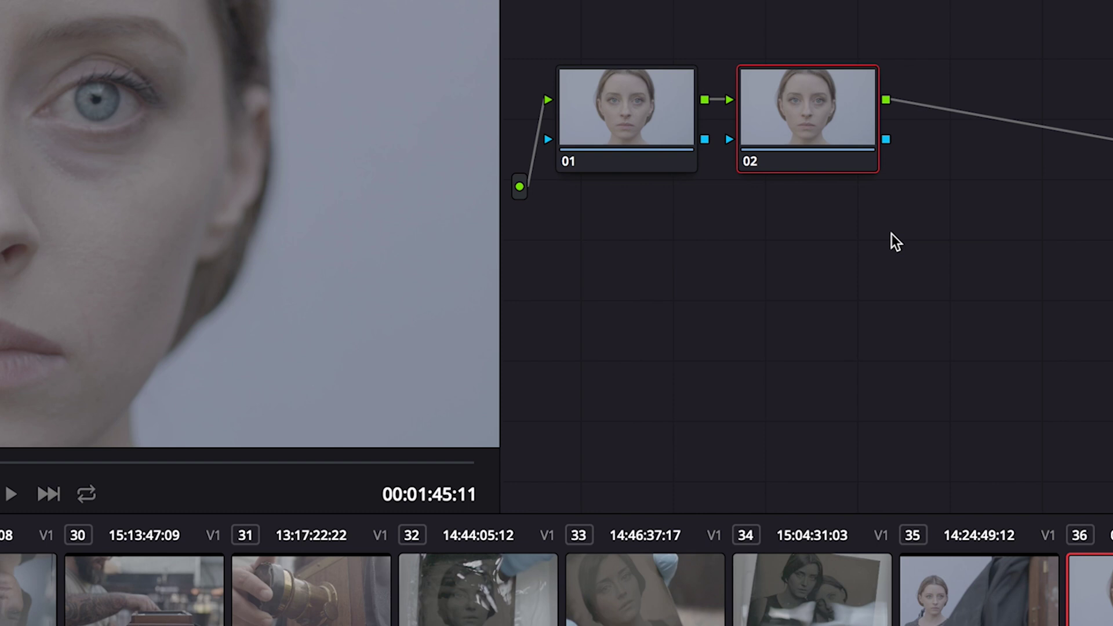
- Label node 01 "Primary Grade" and node 02 "LUT"
{"action": "right_click", "coordinate": [642, 111]}
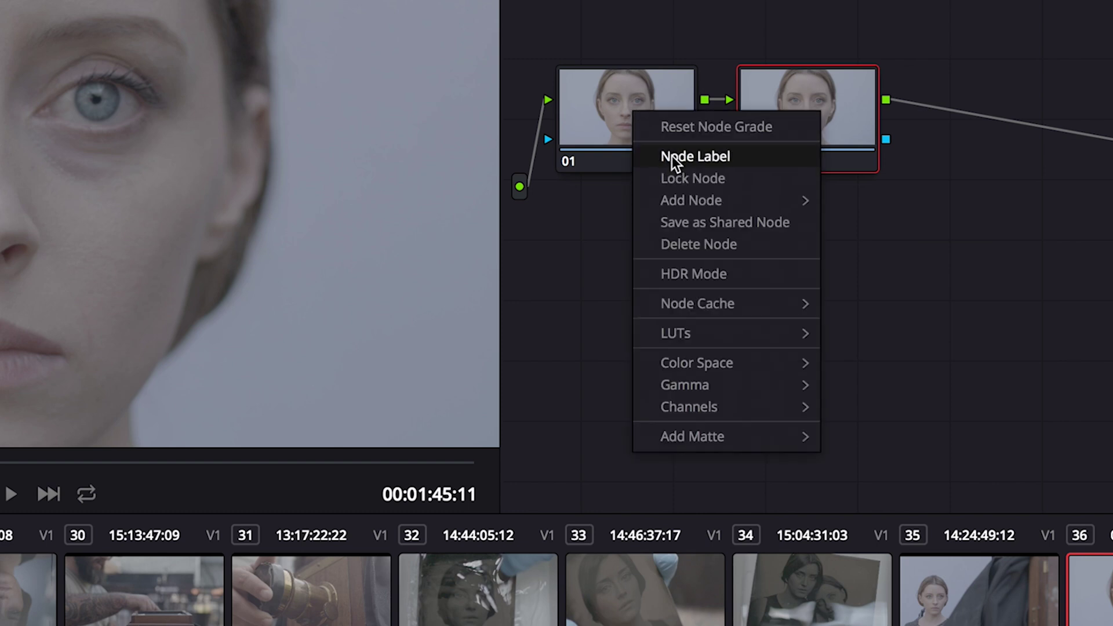
{"action": "left_click", "coordinate": [672, 154]}
{"action": "type", "text": "Primary Grade"}
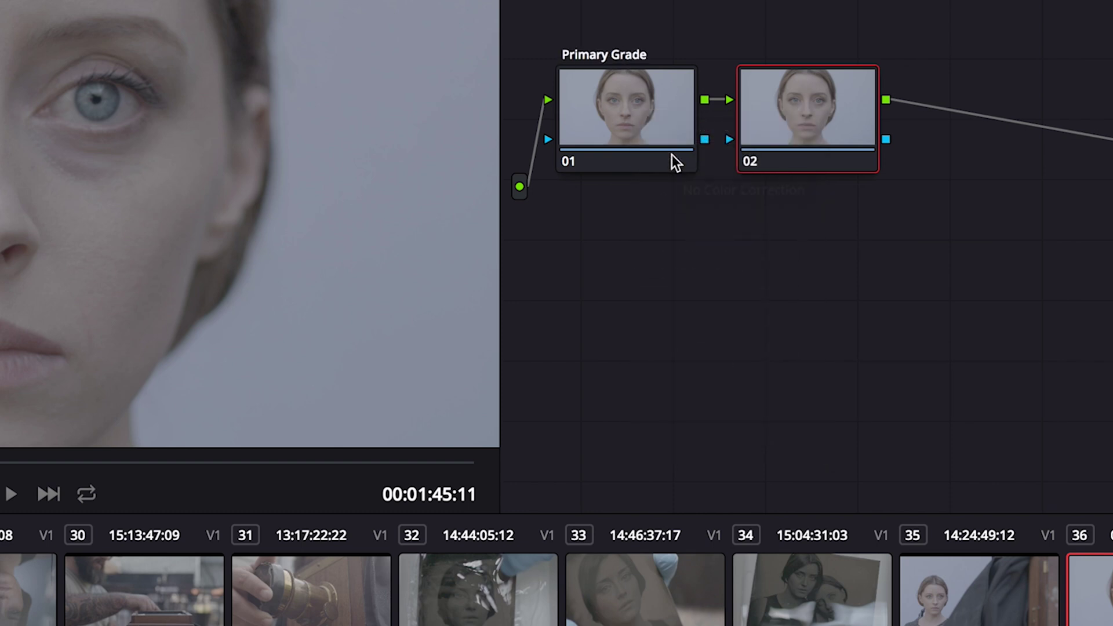
{"action": "right_click", "coordinate": [775, 111]}
{"action": "left_click", "coordinate": [807, 160]}
{"action": "type", "text": "LUT"}
- Apply the Sony 3D LUT SLog3SGamut3.CineToLC-709TypeA to the LUT node
{"action": "right_click", "coordinate": [814, 119]}
{"action": "mouse_move", "coordinate": [863, 338]}
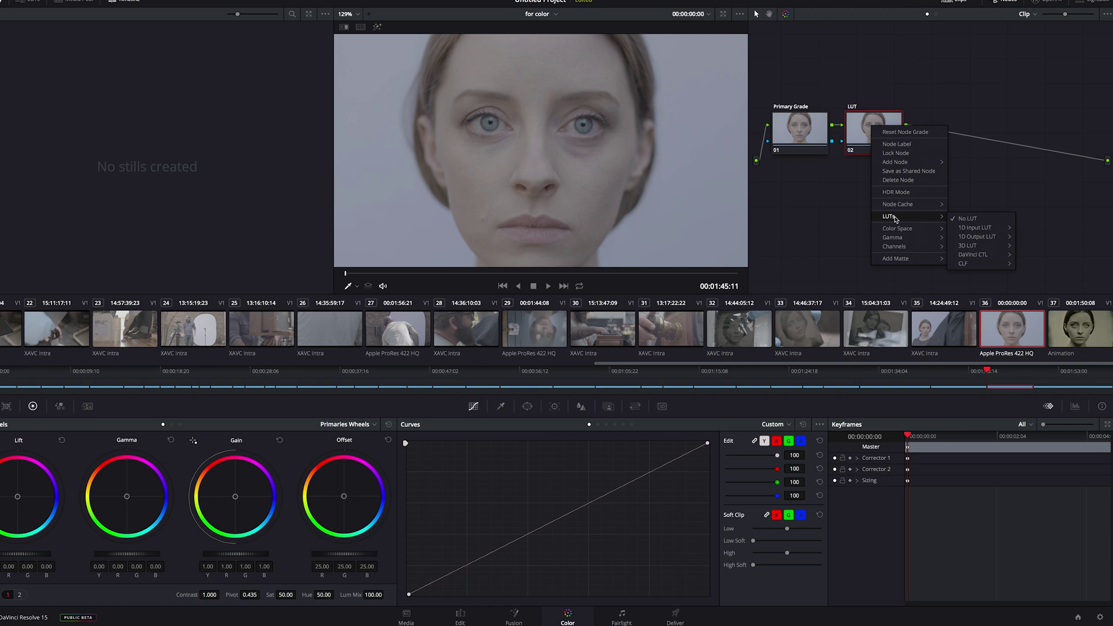
{"action": "mouse_move", "coordinate": [966, 245]}
{"action": "mouse_move", "coordinate": [1033, 339]}
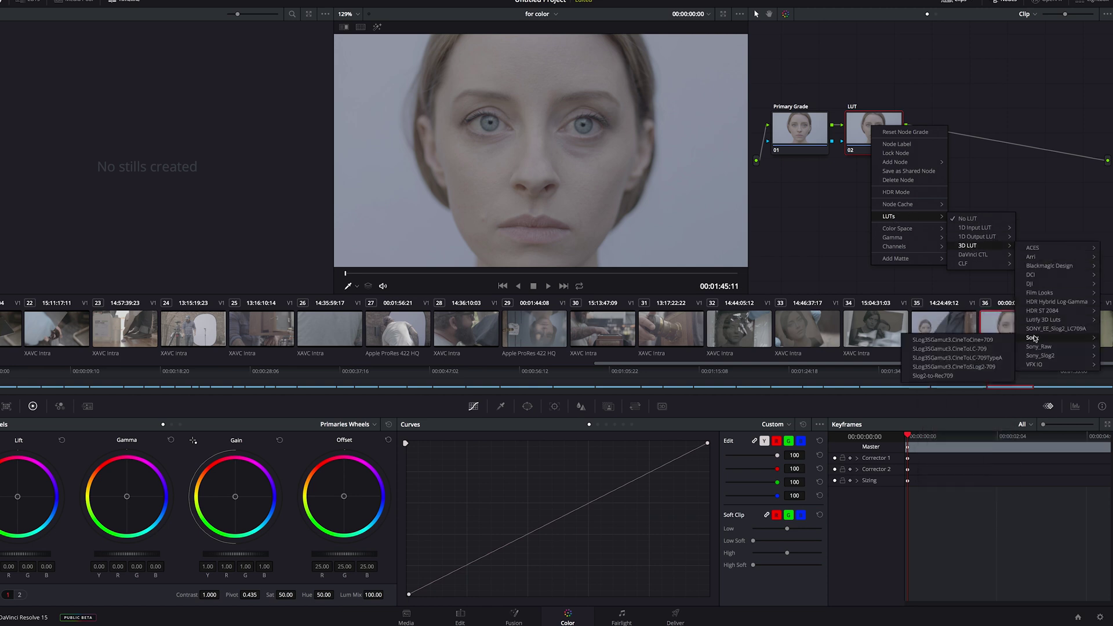
{"action": "left_click", "coordinate": [956, 357]}
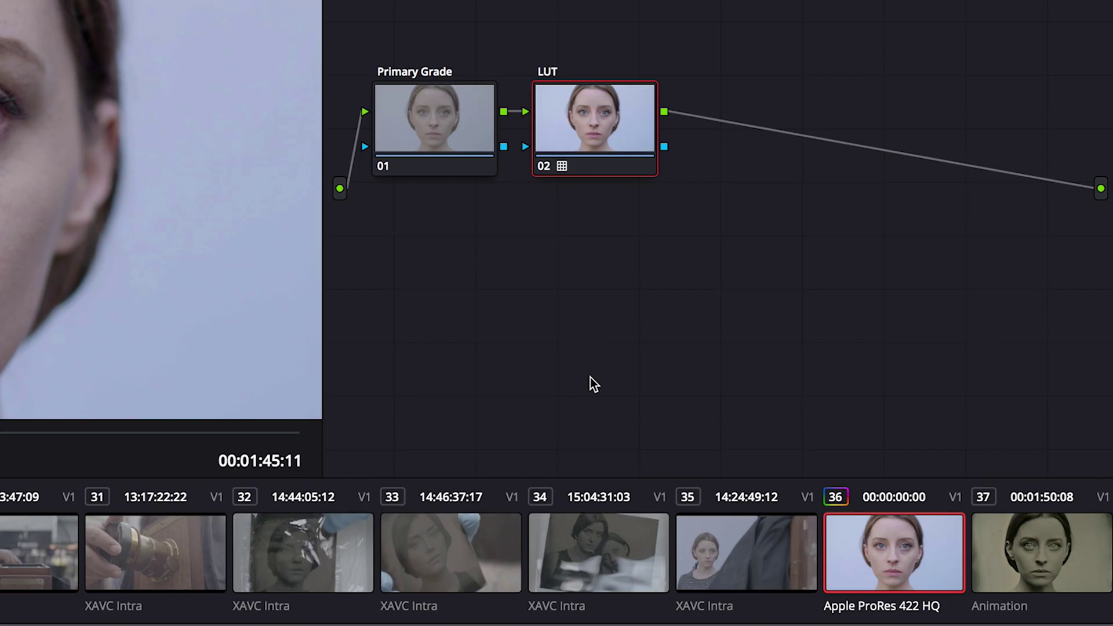
- Move the LUT node close to the graph's output and add a serial node labelled "Skin Tones" after Primary Grade
{"action": "left_click_drag", "start_coordinate": [597, 137], "coordinate": [988, 179]}
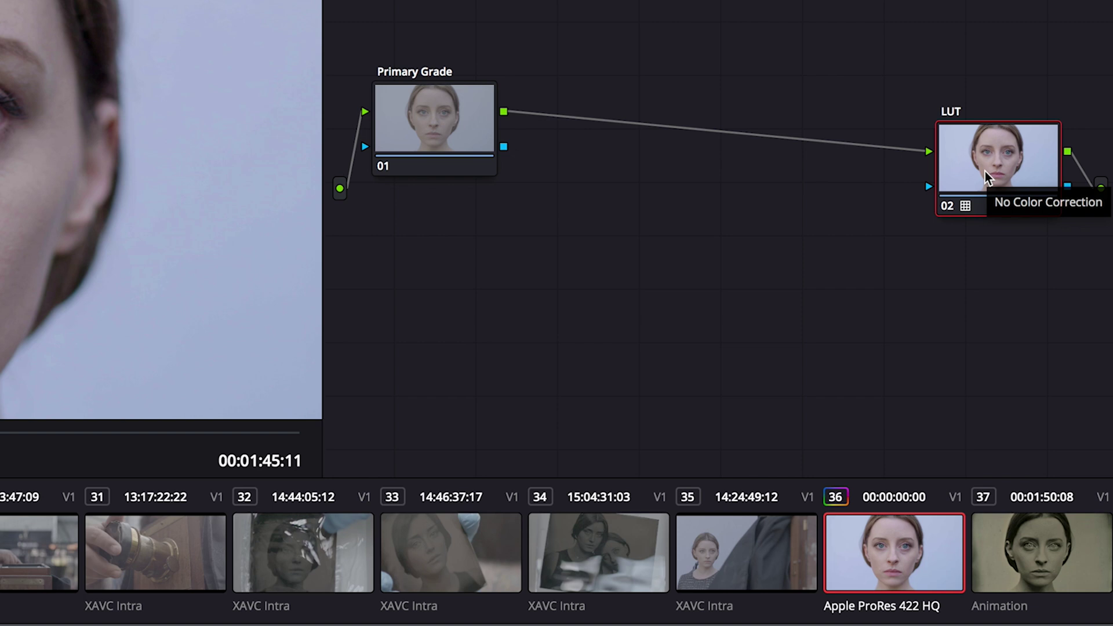
{"action": "left_click", "coordinate": [450, 140]}
{"action": "key", "text": "alt+s"}
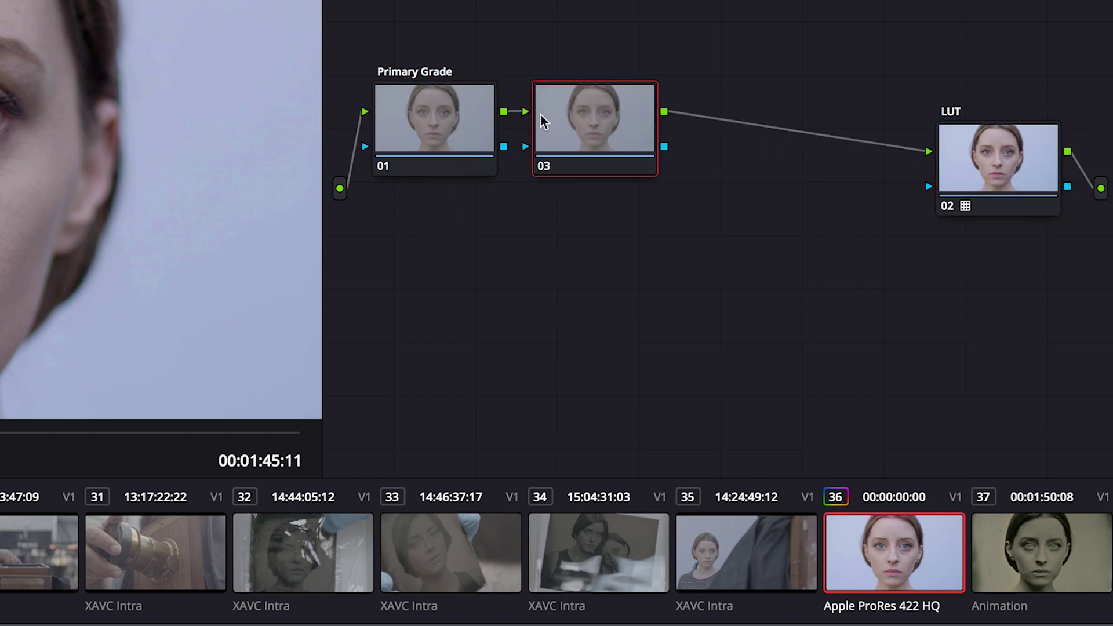
{"action": "right_click", "coordinate": [544, 122]}
{"action": "left_click", "coordinate": [563, 154]}
{"action": "type", "text": "Skin Tones"}
{"action": "key", "text": "Return"}
- Add a serial node after Skin Tones and label it "Eyes"
{"action": "key", "text": "alt+s"}
{"action": "right_click", "coordinate": [718, 114]}
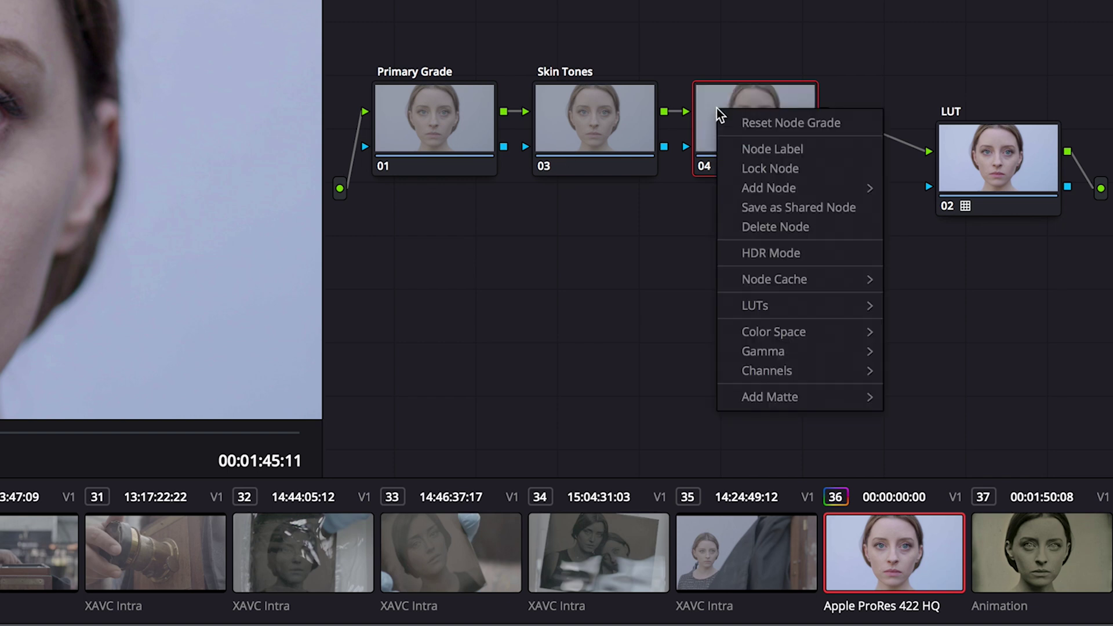
{"action": "left_click", "coordinate": [742, 153]}
{"action": "type", "text": "Eyes"}
{"action": "key", "text": "Return"}
- Add a serial node after Eyes, place it in a second row below Primary Grade and label it "Blemishes"
{"action": "key", "text": "alt+s"}
{"action": "left_click_drag", "start_coordinate": [907, 261], "coordinate": [443, 284]}
{"action": "right_click", "coordinate": [452, 293]}
{"action": "left_click", "coordinate": [474, 336]}
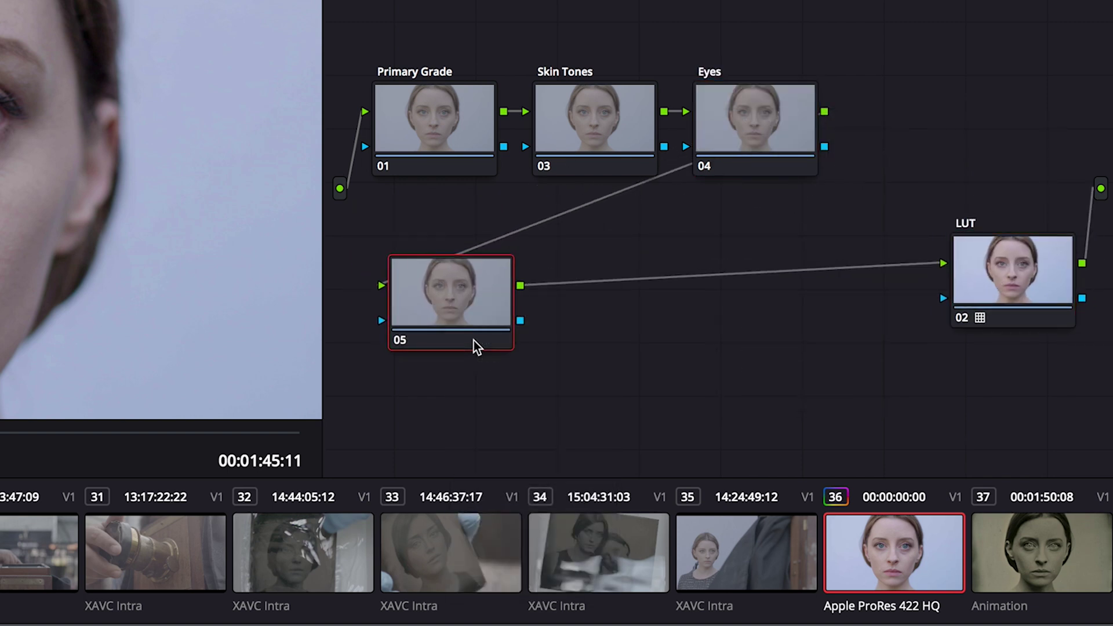
{"action": "type", "text": "Blemishes"}
{"action": "key", "text": "Return"}
- Add a serial node after Blemishes and label it "Vignette"
{"action": "key", "text": "alt+s"}
{"action": "right_click", "coordinate": [561, 307]}
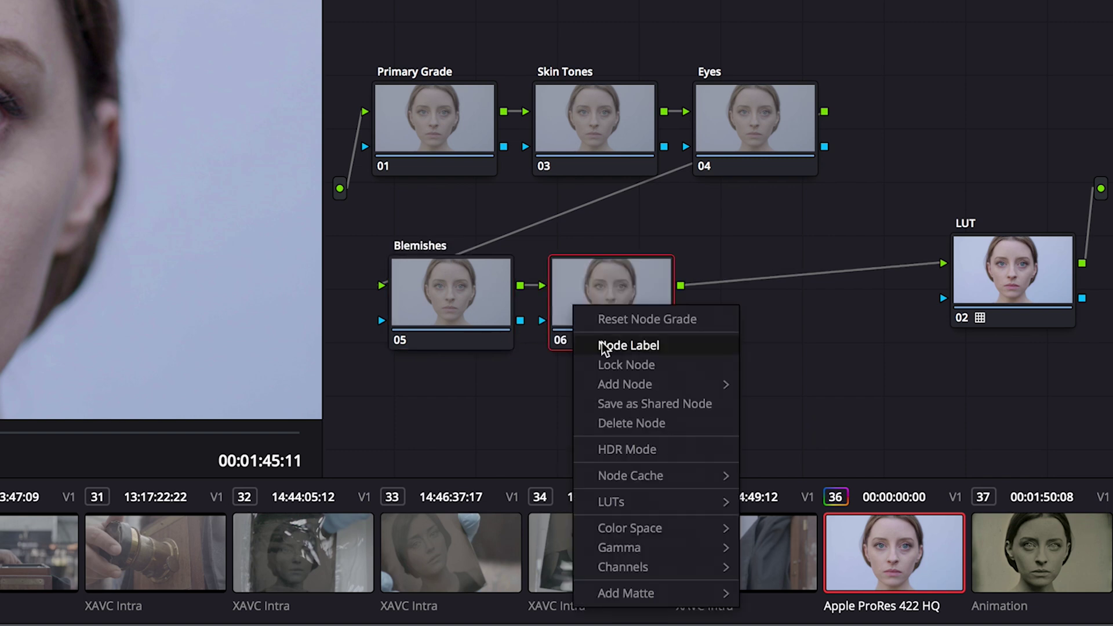
{"action": "left_click", "coordinate": [626, 345]}
{"action": "type", "text": "Vignette"}
{"action": "key", "text": "Return"}
- Add a serial node after Vignette and label it "Secondary Grade"
{"action": "key", "text": "alt+s"}
{"action": "right_click", "coordinate": [732, 298]}
{"action": "left_click", "coordinate": [774, 336]}
{"action": "type", "text": "Secondary Gra"}
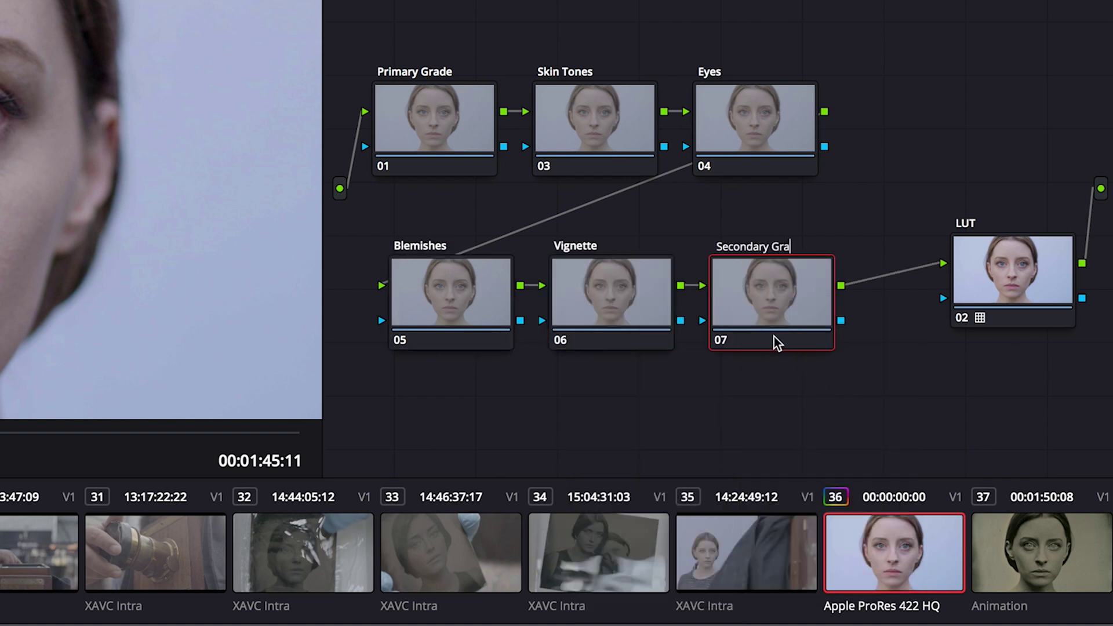
{"action": "type", "text": "de"}
- Move Blemishes beside Eyes in the first row and shift Vignette and Secondary Grade to the start of the second row
{"action": "left_click_drag", "start_coordinate": [418, 303], "coordinate": [934, 137]}
{"action": "left_click_drag", "start_coordinate": [608, 293], "coordinate": [457, 299]}
{"action": "left_click_drag", "start_coordinate": [768, 290], "coordinate": [635, 301]}
- Add a serial node between Secondary Grade and LUT and label it "Creative Grade"
{"action": "key", "text": "alt+s"}
{"action": "right_click", "coordinate": [768, 295]}
{"action": "left_click", "coordinate": [801, 324]}
{"action": "type", "text": "Creative Grade"}
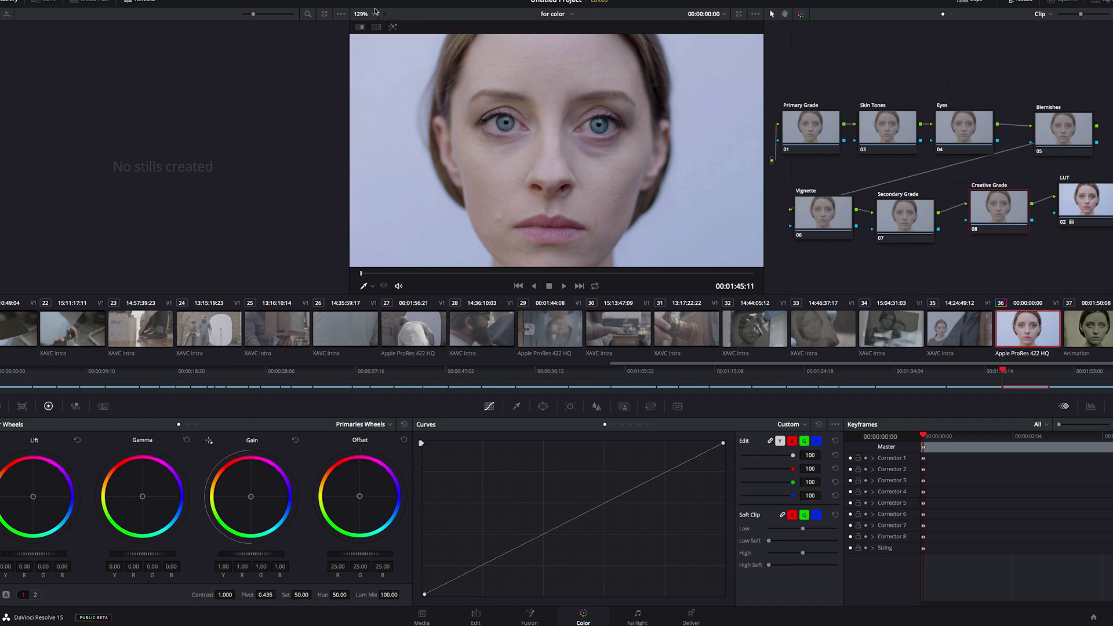
- Turn on the video scopes
{"action": "left_click", "coordinate": [353, 1]}
{"action": "mouse_move", "coordinate": [700, 104]}
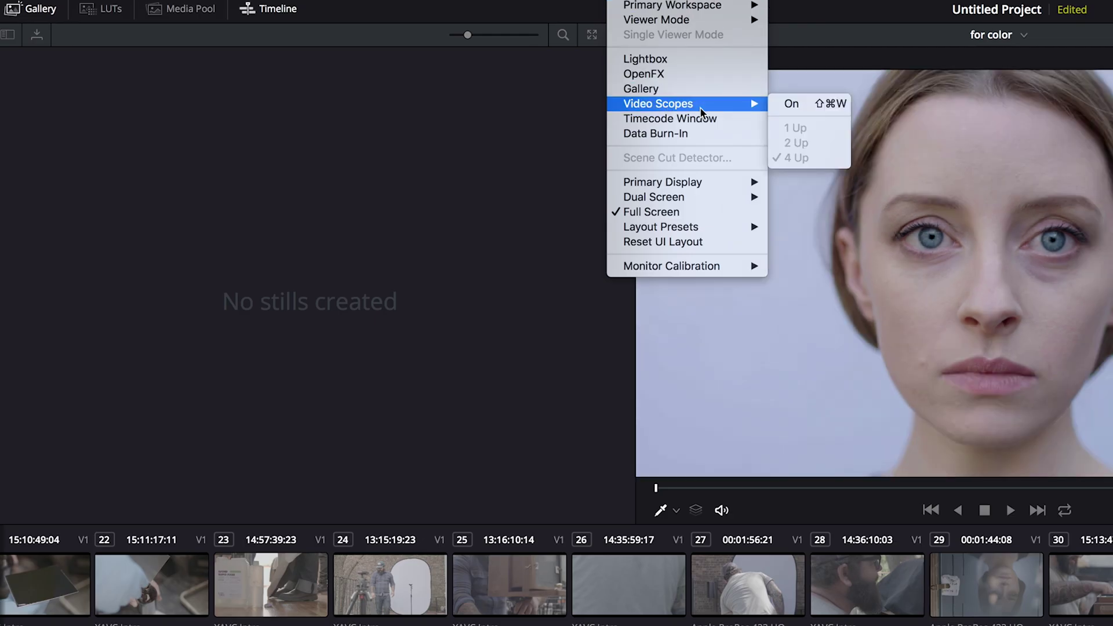
{"action": "left_click", "coordinate": [798, 103]}
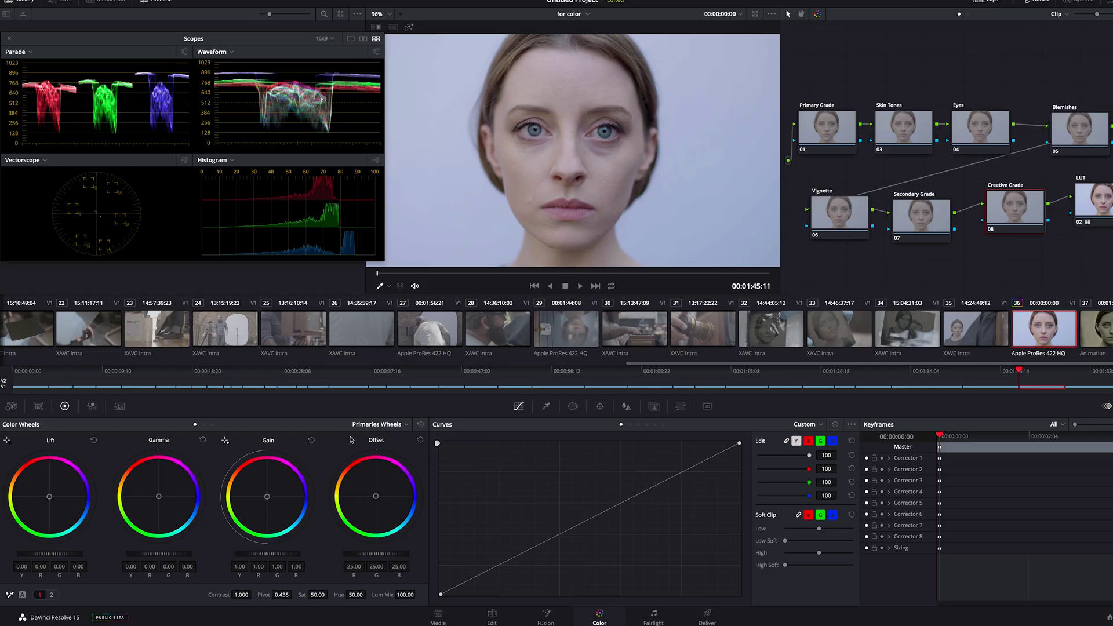
- Lower the Creative Grade node's lift to -0.02, gamma to -0.00 and gain to 0.99
{"action": "left_click_drag", "start_coordinate": [53, 554], "coordinate": [41, 554]}
{"action": "left_click_drag", "start_coordinate": [159, 553], "coordinate": [158, 553]}
{"action": "mouse_move", "coordinate": [268, 552]}
{"action": "left_mouse_down"}
{"action": "mouse_move", "coordinate": [280, 552]}
{"action": "mouse_move", "coordinate": [264, 554]}
{"action": "left_mouse_up"}
- Switch the color wheels to Log mode and try a shadow of 0.02, a midtone of -0.04 and a slight highlight adjustment
{"action": "left_click", "coordinate": [204, 424]}
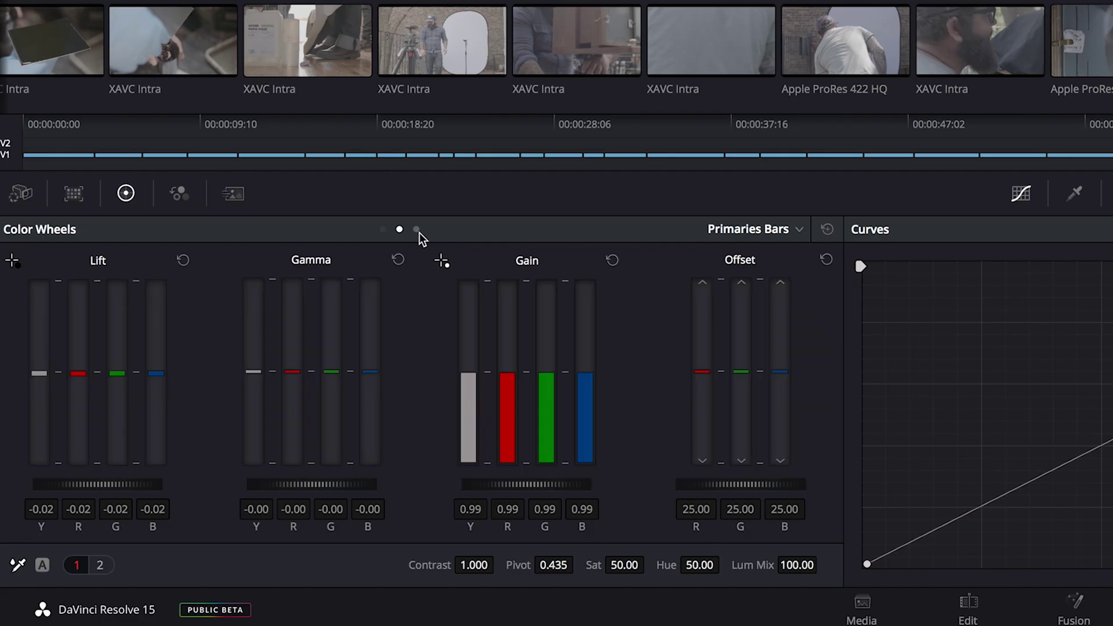
{"action": "left_click", "coordinate": [417, 230]}
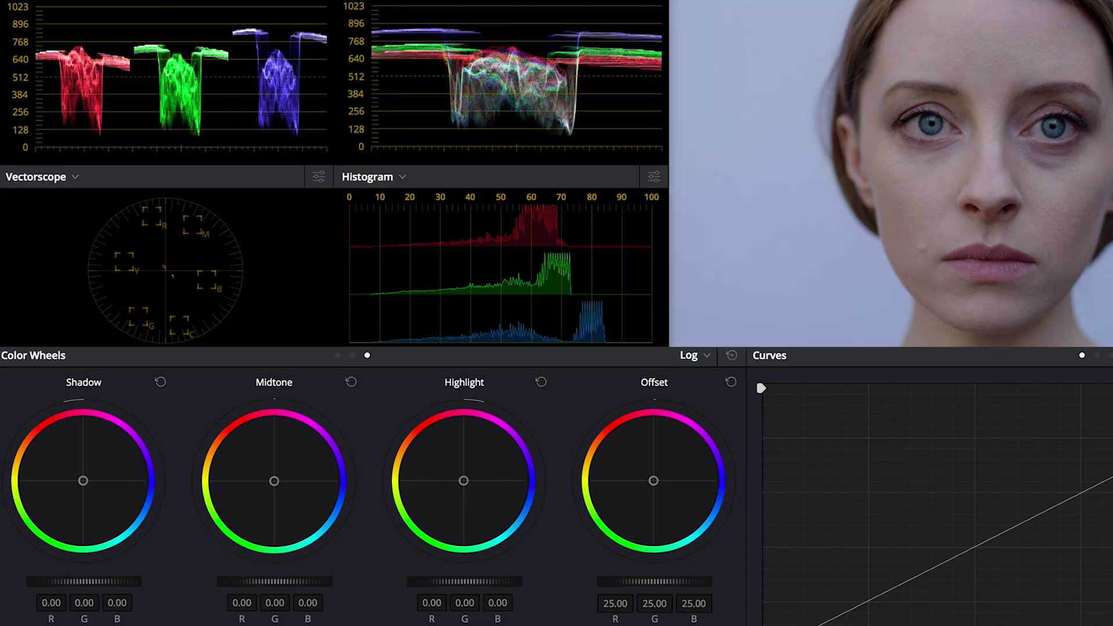
{"action": "mouse_move", "coordinate": [79, 581]}
{"action": "left_mouse_down"}
{"action": "mouse_move", "coordinate": [68, 582]}
{"action": "mouse_move", "coordinate": [93, 581]}
{"action": "mouse_move", "coordinate": [69, 581]}
{"action": "mouse_move", "coordinate": [90, 581]}
{"action": "mouse_move", "coordinate": [81, 581]}
{"action": "left_mouse_up"}
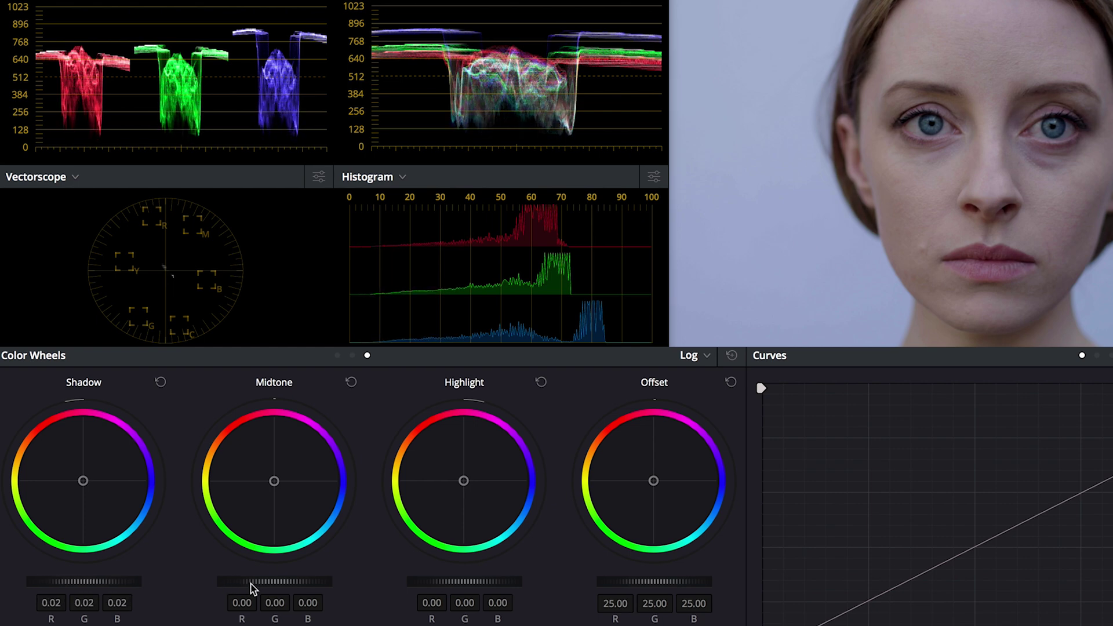
{"action": "mouse_move", "coordinate": [251, 582]}
{"action": "left_mouse_down"}
{"action": "mouse_move", "coordinate": [277, 582]}
{"action": "mouse_move", "coordinate": [237, 582]}
{"action": "mouse_move", "coordinate": [248, 582]}
{"action": "left_mouse_up"}
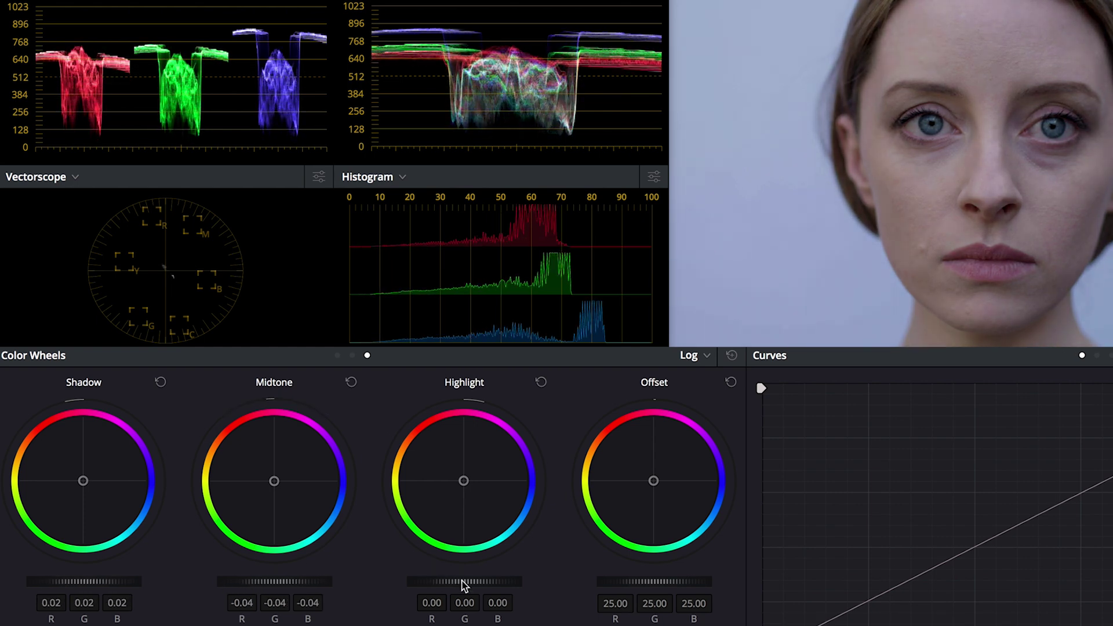
{"action": "mouse_move", "coordinate": [461, 581]}
{"action": "left_mouse_down"}
{"action": "mouse_move", "coordinate": [442, 581]}
{"action": "mouse_move", "coordinate": [461, 582]}
{"action": "left_mouse_up"}
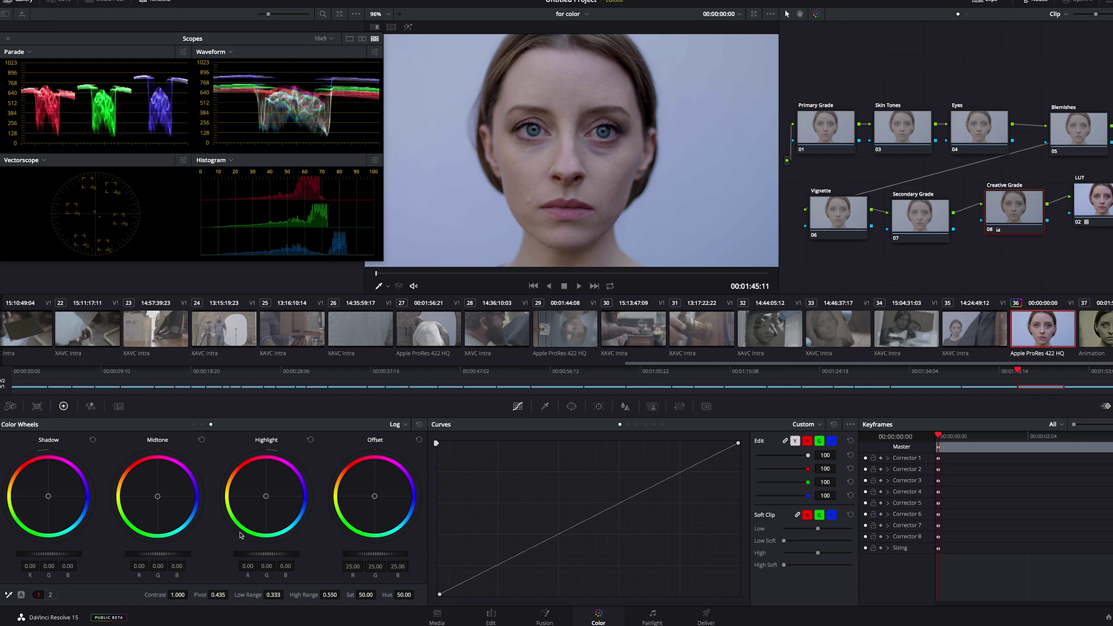
- Try raising the midtones of the Creative Grade node's custom curve
{"action": "left_click_drag", "start_coordinate": [626, 499], "coordinate": [623, 487]}
{"action": "left_click_drag", "start_coordinate": [576, 515], "coordinate": [600, 503]}
- Look through the Qualifier, Window, Tracker, Blur and Key tools
{"action": "left_click", "coordinate": [545, 407]}
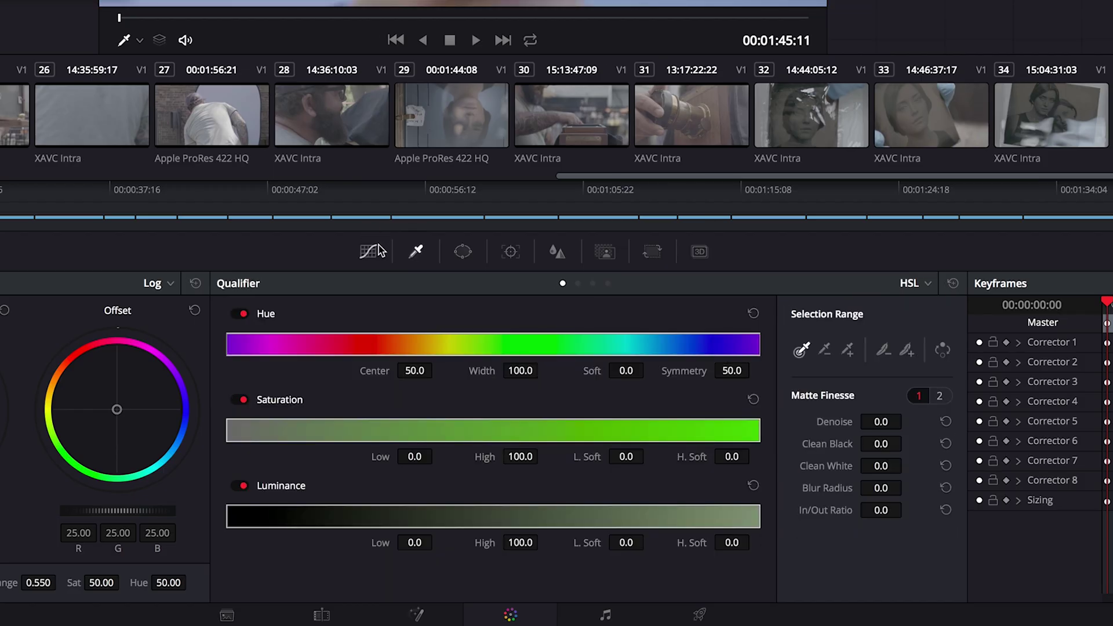
{"action": "left_click", "coordinate": [462, 251]}
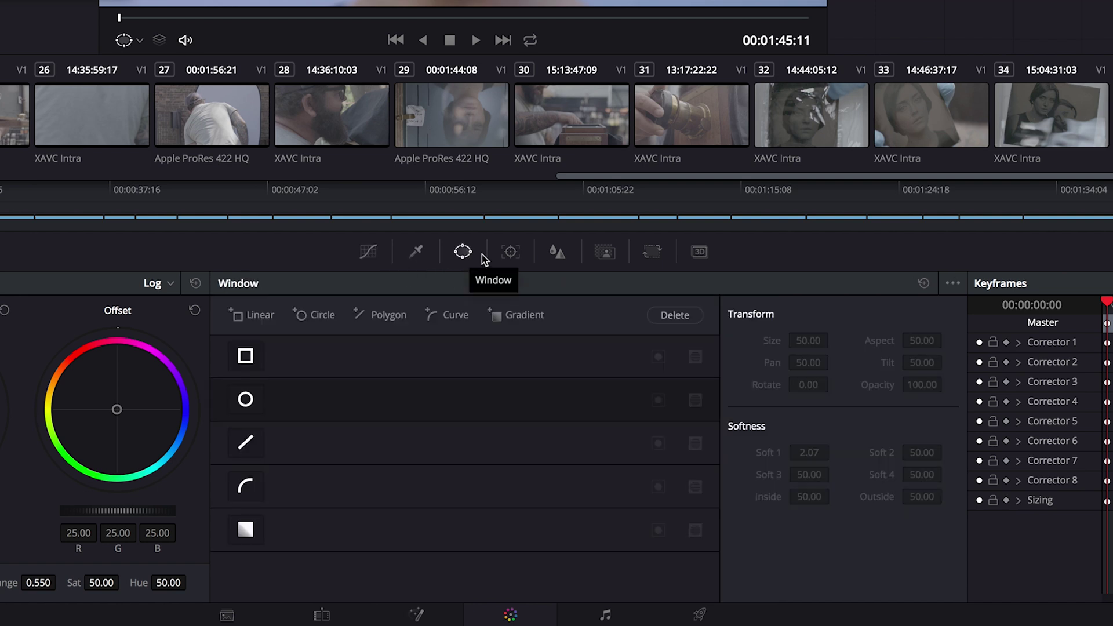
{"action": "left_click", "coordinate": [510, 251]}
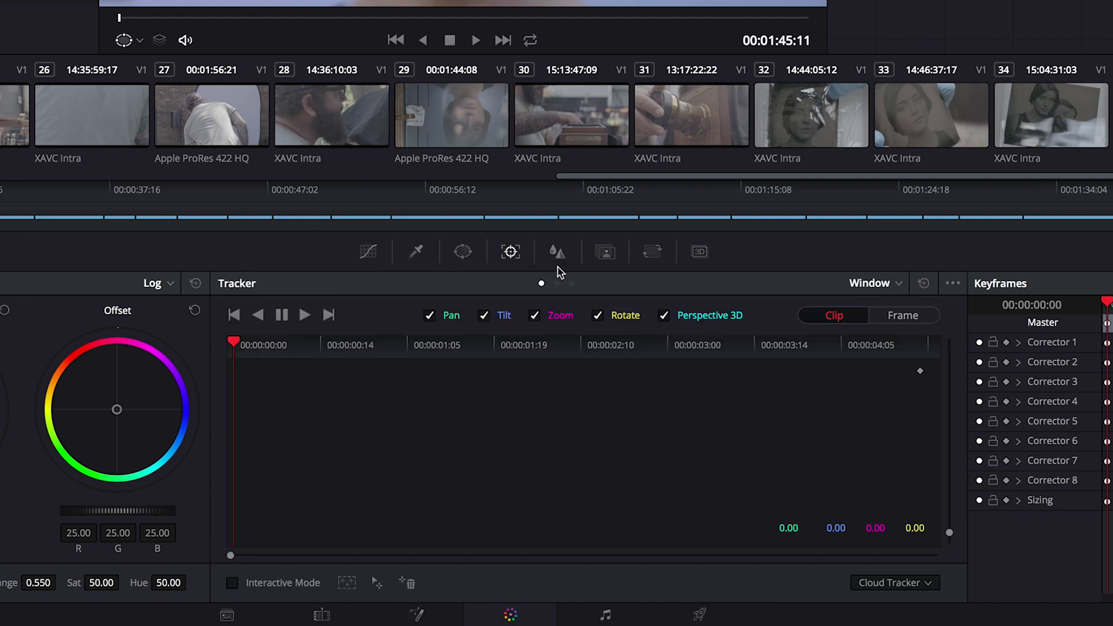
{"action": "left_click", "coordinate": [557, 251]}
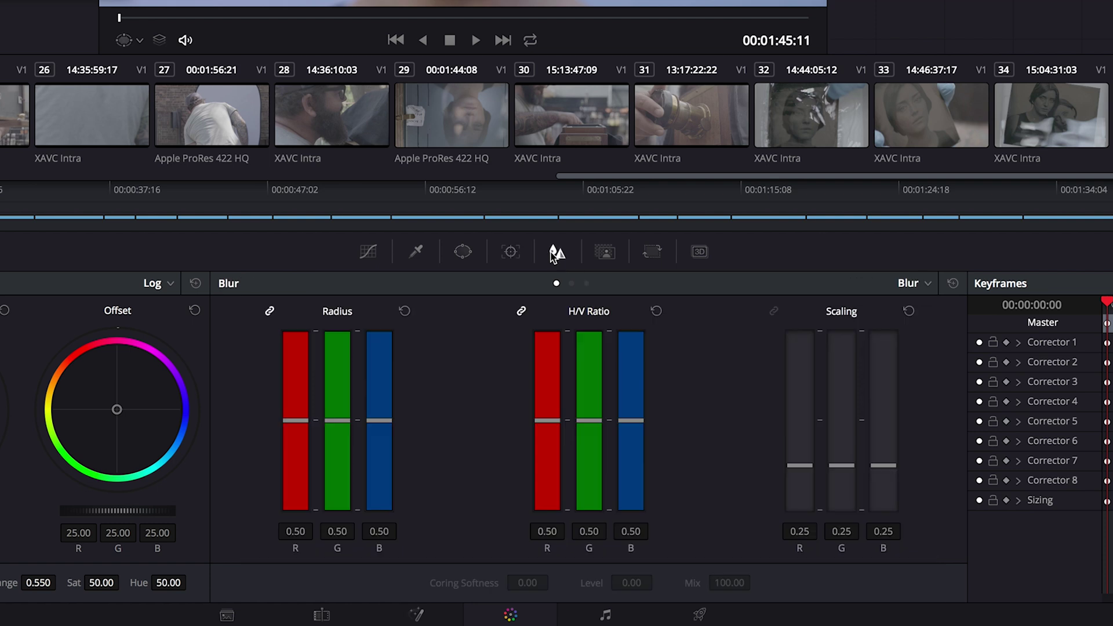
{"action": "left_click", "coordinate": [603, 251]}
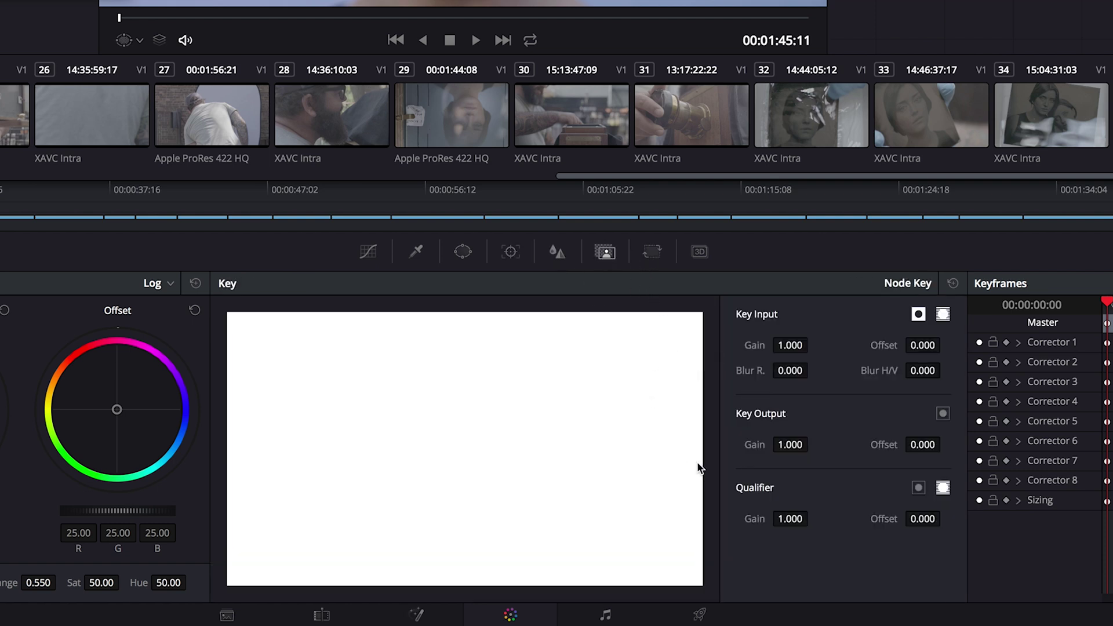
- Try a small pan adjustment in the clip's Input Sizing and undo it
{"action": "left_click", "coordinate": [651, 251]}
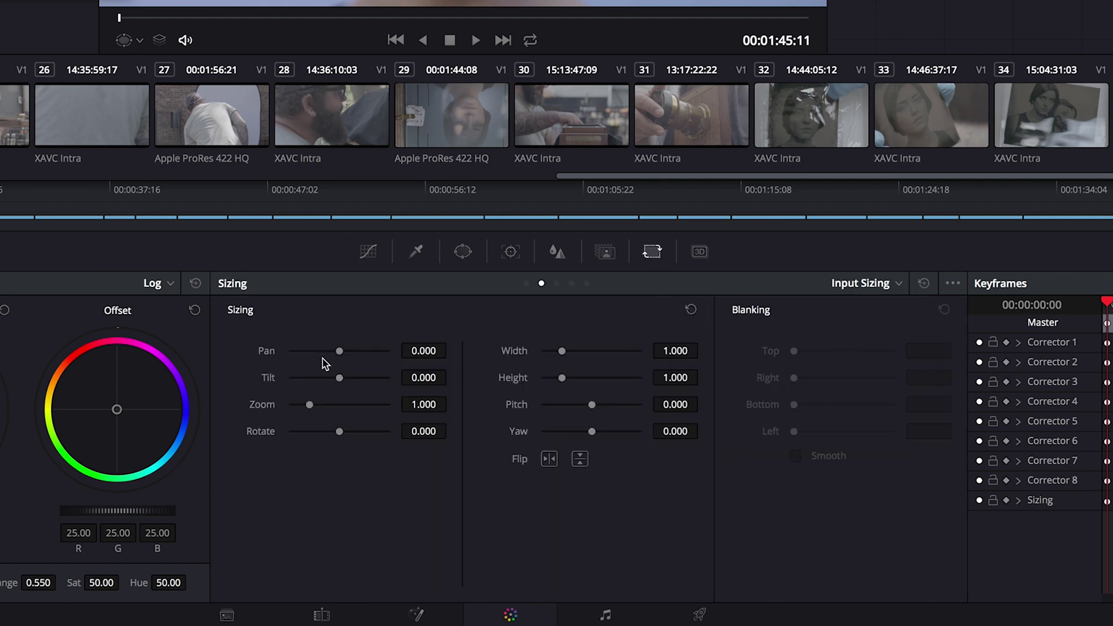
{"action": "mouse_move", "coordinate": [339, 350]}
{"action": "left_mouse_down"}
{"action": "mouse_move", "coordinate": [356, 351]}
{"action": "mouse_move", "coordinate": [345, 351]}
{"action": "left_mouse_up"}
{"action": "key", "text": "super+z"}
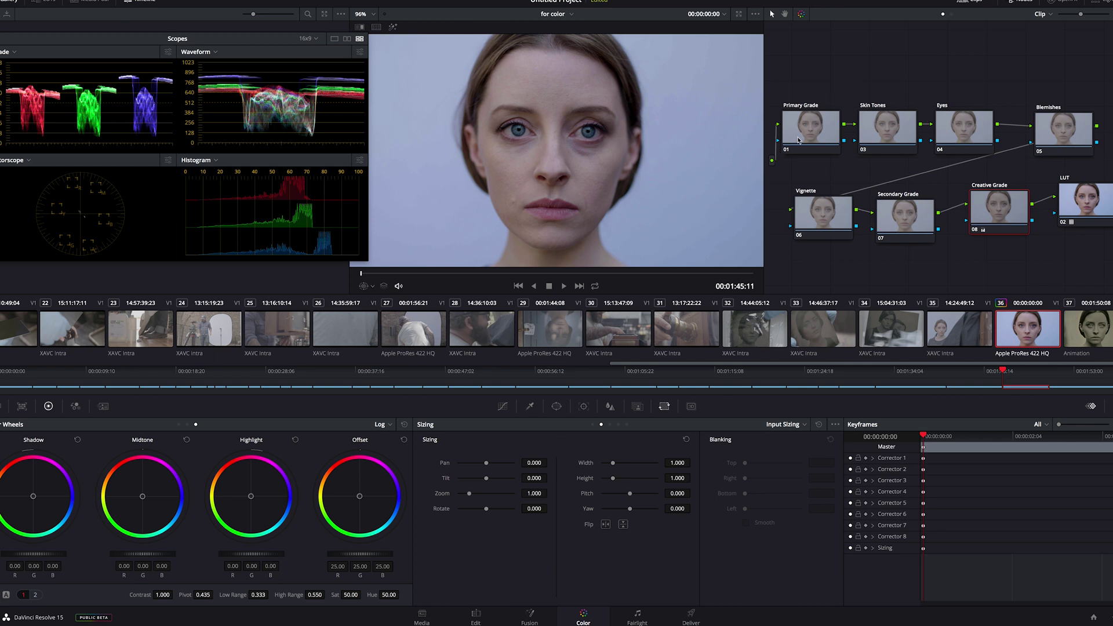
- On the Primary Grade node, warm the primaries offset to 25.40, 24.66, 19.01 and set the contrast to 1.068
{"action": "left_click_drag", "start_coordinate": [798, 139], "coordinate": [800, 137]}
{"action": "left_click", "coordinate": [179, 425]}
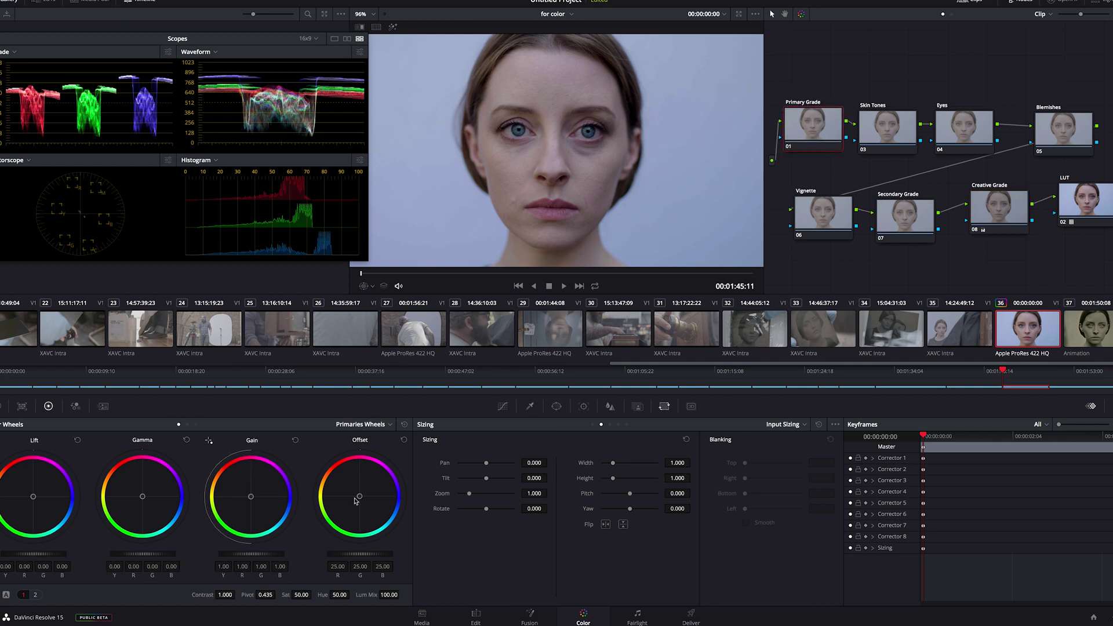
{"action": "mouse_move", "coordinate": [356, 499]}
{"action": "left_mouse_down"}
{"action": "mouse_move", "coordinate": [208, 440]}
{"action": "mouse_move", "coordinate": [356, 495]}
{"action": "left_mouse_up"}
{"action": "left_click_drag", "start_coordinate": [225, 595], "coordinate": [241, 594]}
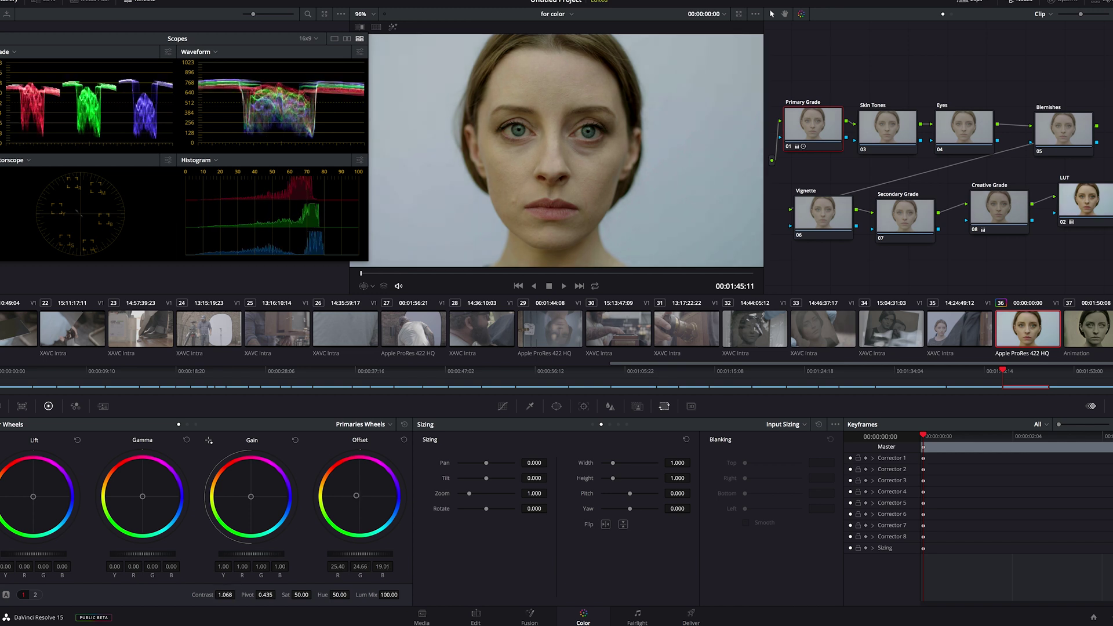
- Refine the Primary Grade node by lowering lift, raising gamma and gain, and slightly adjusting the offset color balance
{"action": "left_click_drag", "start_coordinate": [144, 554], "coordinate": [149, 554]}
{"action": "left_click_drag", "start_coordinate": [38, 554], "coordinate": [33, 554]}
{"action": "left_click_drag", "start_coordinate": [251, 554], "coordinate": [257, 554]}
{"action": "left_click_drag", "start_coordinate": [34, 555], "coordinate": [30, 554]}
{"action": "left_click_drag", "start_coordinate": [142, 554], "coordinate": [146, 554]}
{"action": "left_click_drag", "start_coordinate": [251, 554], "coordinate": [256, 554]}
{"action": "left_click_drag", "start_coordinate": [355, 496], "coordinate": [357, 496]}
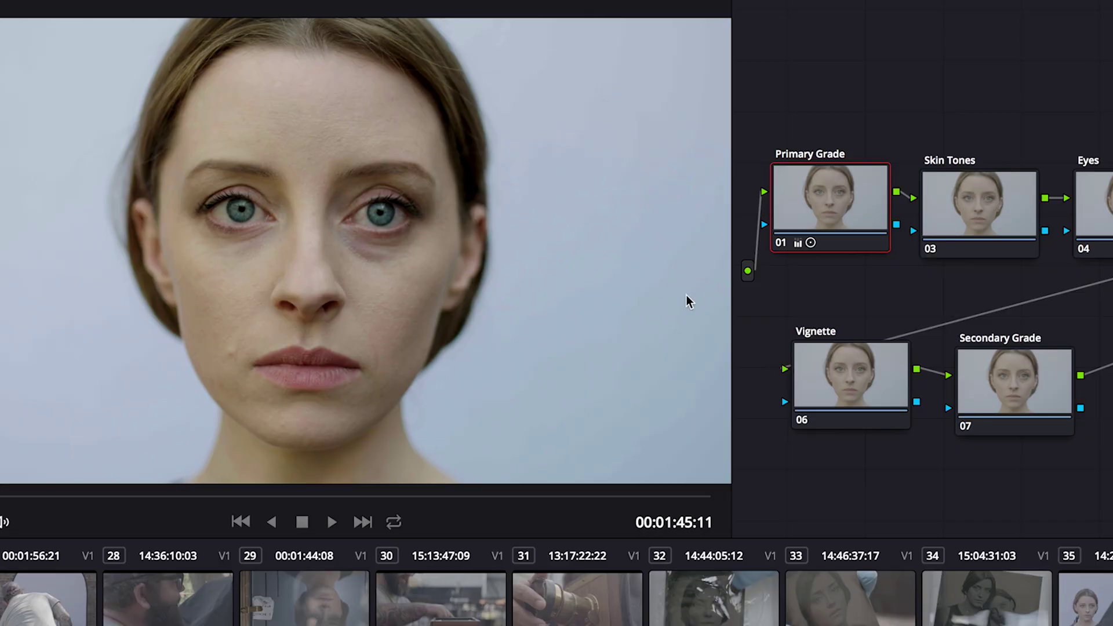
- Compare the image with the Primary Grade node disabled and enabled, and slightly adjust the node's offset level
{"action": "left_click", "coordinate": [781, 242]}
{"action": "left_click", "coordinate": [781, 239]}
{"action": "left_click", "coordinate": [781, 240]}
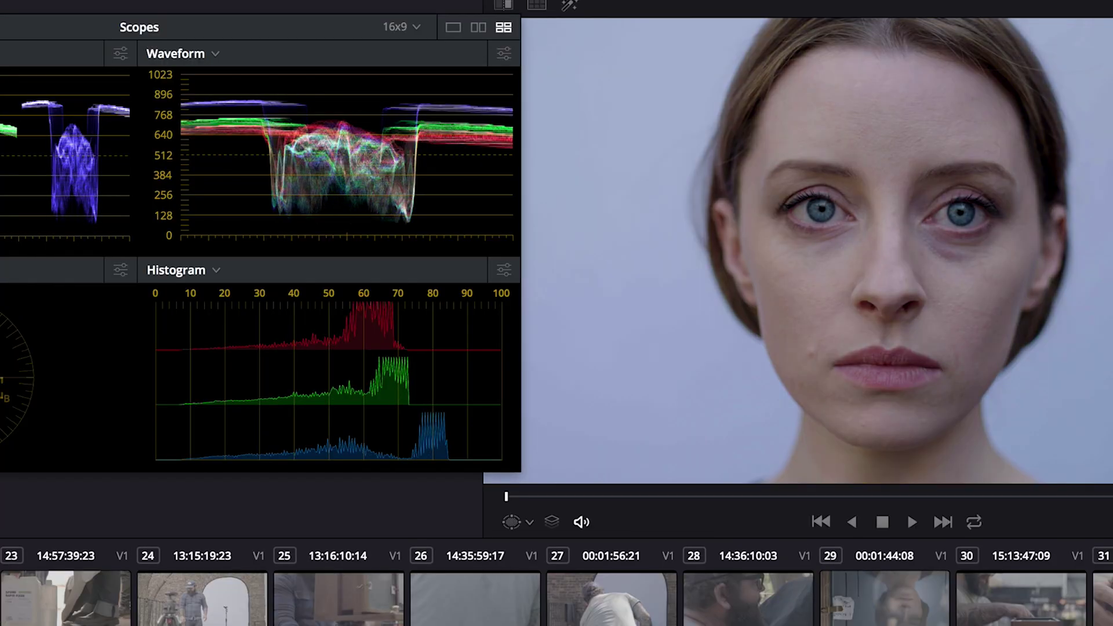
{"action": "left_click", "coordinate": [781, 240]}
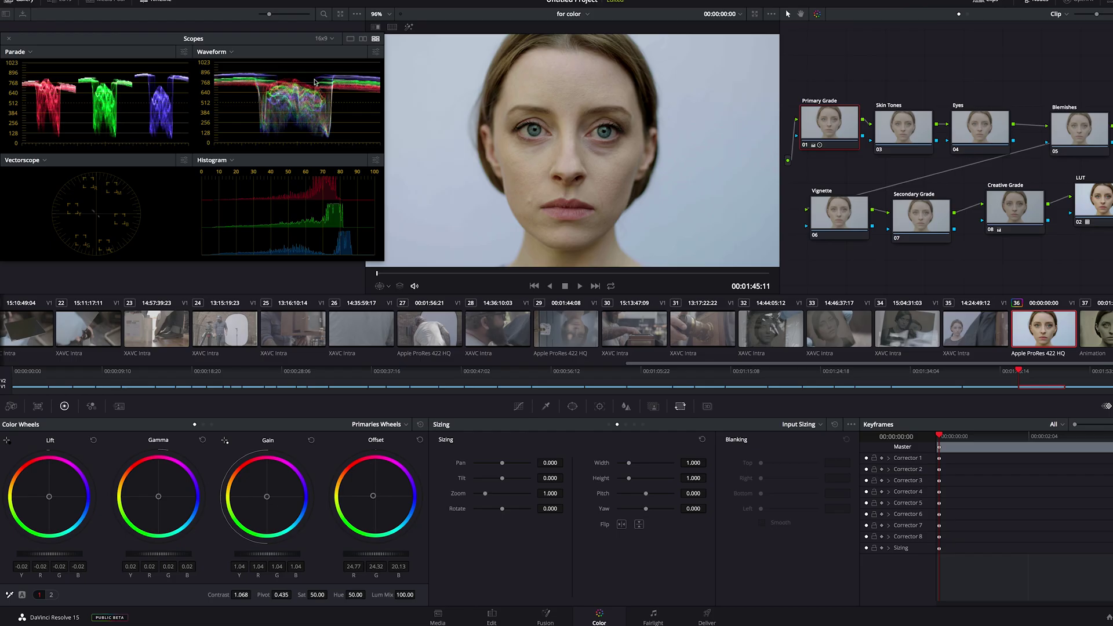
{"action": "mouse_move", "coordinate": [358, 559]}
{"action": "left_mouse_down"}
{"action": "mouse_move", "coordinate": [394, 560]}
{"action": "mouse_move", "coordinate": [359, 559]}
{"action": "left_mouse_up"}
- On the Skin Tones node, key the face with the HSL qualifier, show the highlighted selection, and set the blur radius to about 34.6
{"action": "left_click", "coordinate": [899, 134]}
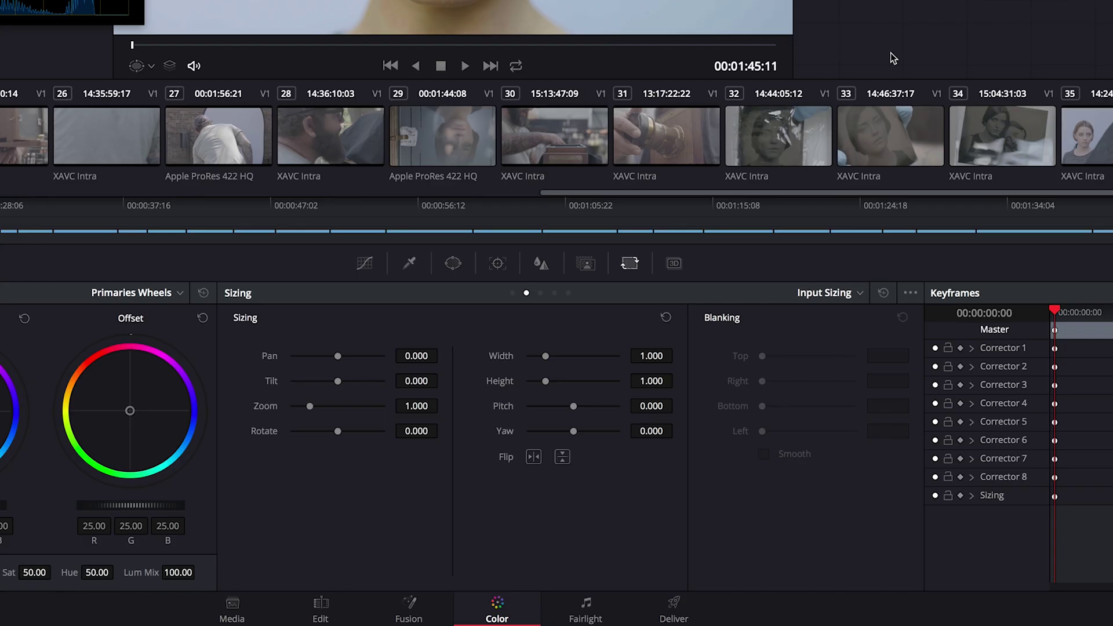
{"action": "left_click", "coordinate": [410, 265]}
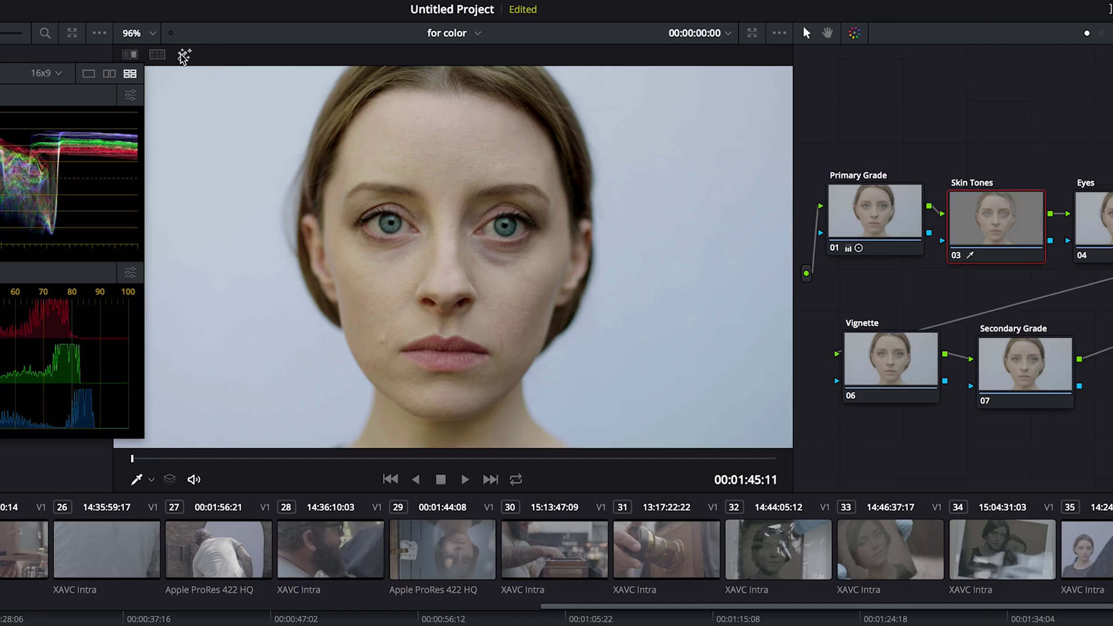
{"action": "left_click", "coordinate": [184, 54]}
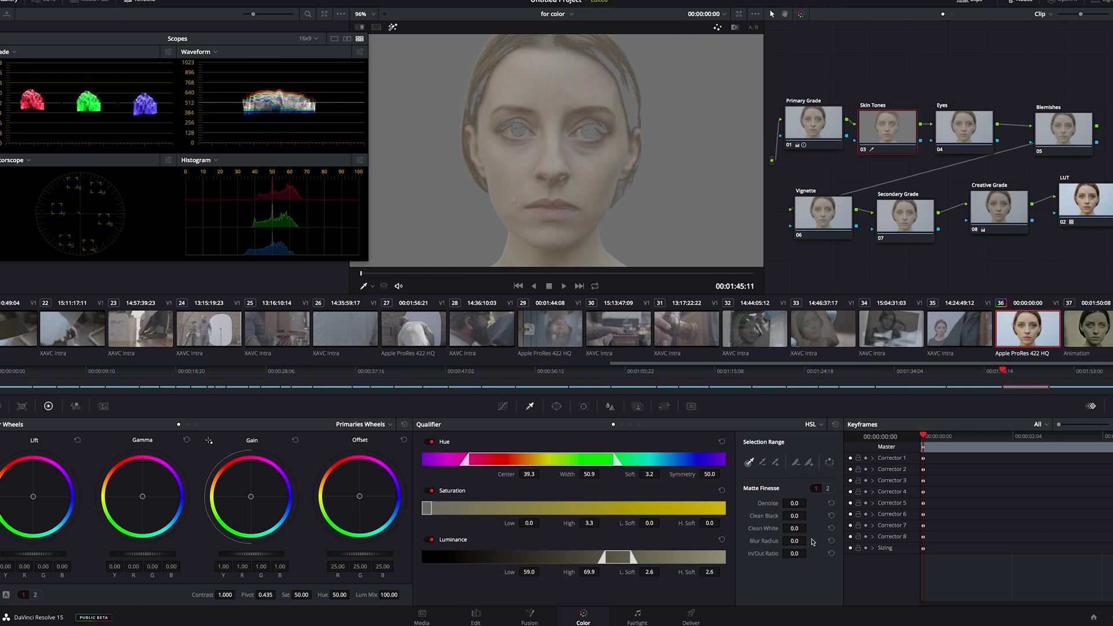
{"action": "left_click_drag", "start_coordinate": [813, 542], "coordinate": [809, 541]}
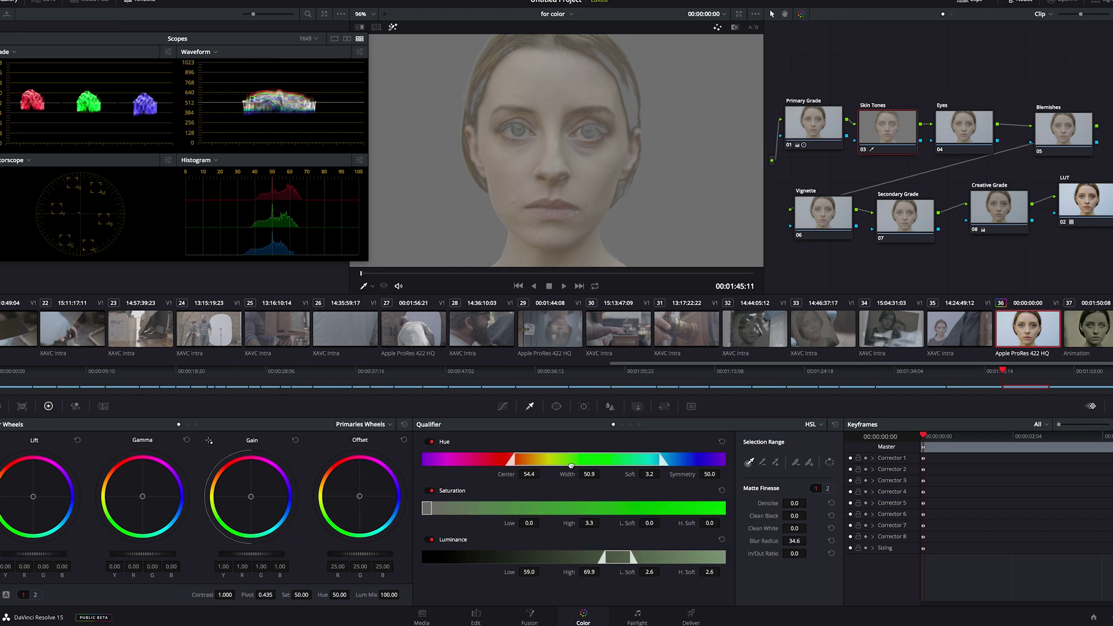
- Refine the skin key to hue center 36.7, hue width 23.1, saturation high 3.5 and luminance range 55.1 to 71.7
{"action": "left_click_drag", "start_coordinate": [571, 465], "coordinate": [519, 464]}
{"action": "left_click_drag", "start_coordinate": [430, 515], "coordinate": [412, 507]}
{"action": "left_click", "coordinate": [776, 463]}
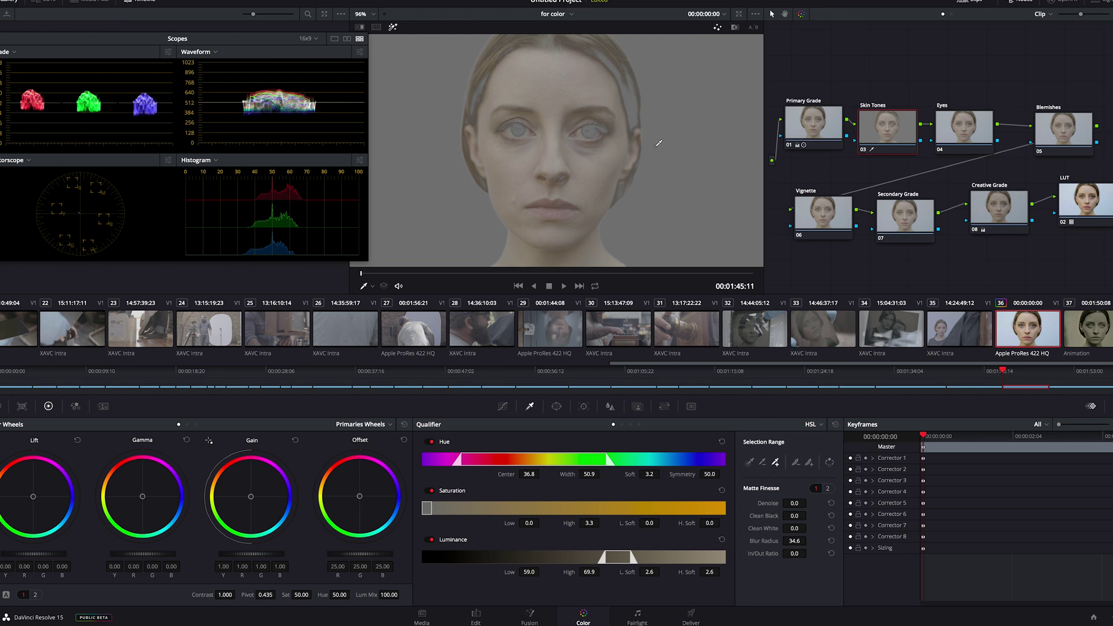
{"action": "left_click", "coordinate": [474, 97]}
{"action": "left_click_drag", "start_coordinate": [608, 559], "coordinate": [613, 561]}
{"action": "left_click_drag", "start_coordinate": [604, 462], "coordinate": [567, 462]}
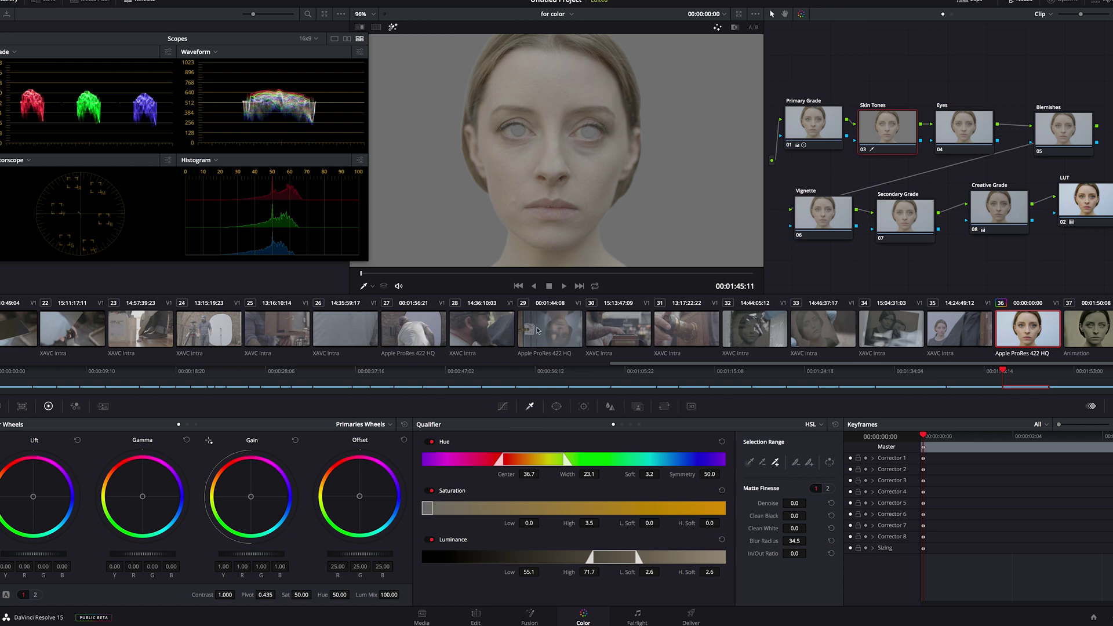
- Turn off the highlight view and warm the keyed skin tones with an offset of 26.39, 24.33, 24.21
{"action": "left_click", "coordinate": [393, 27]}
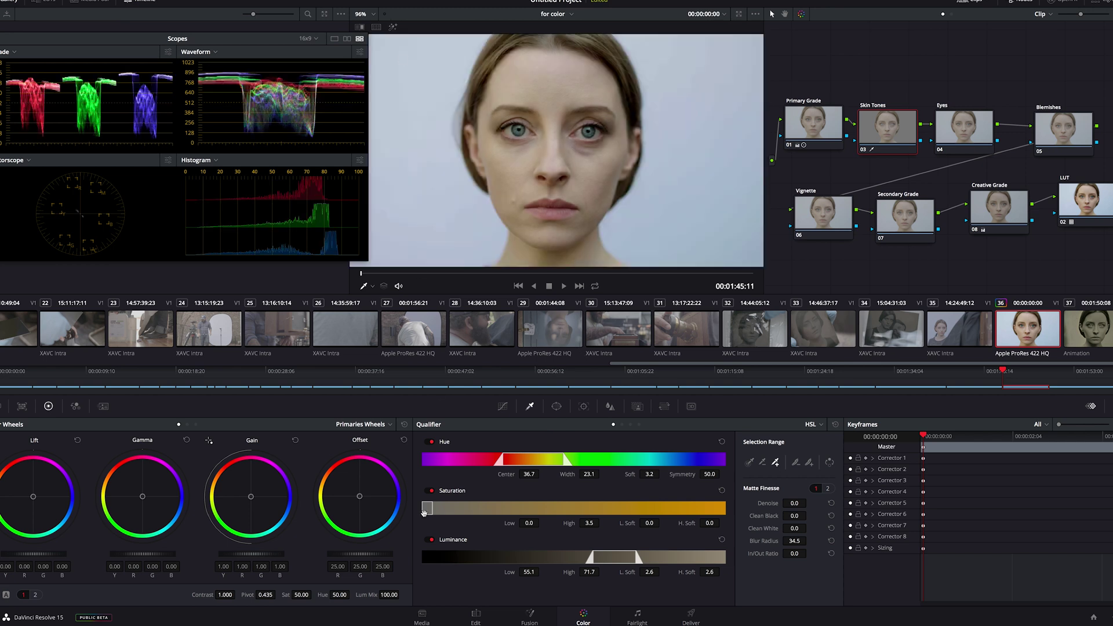
{"action": "double_click", "coordinate": [361, 497]}
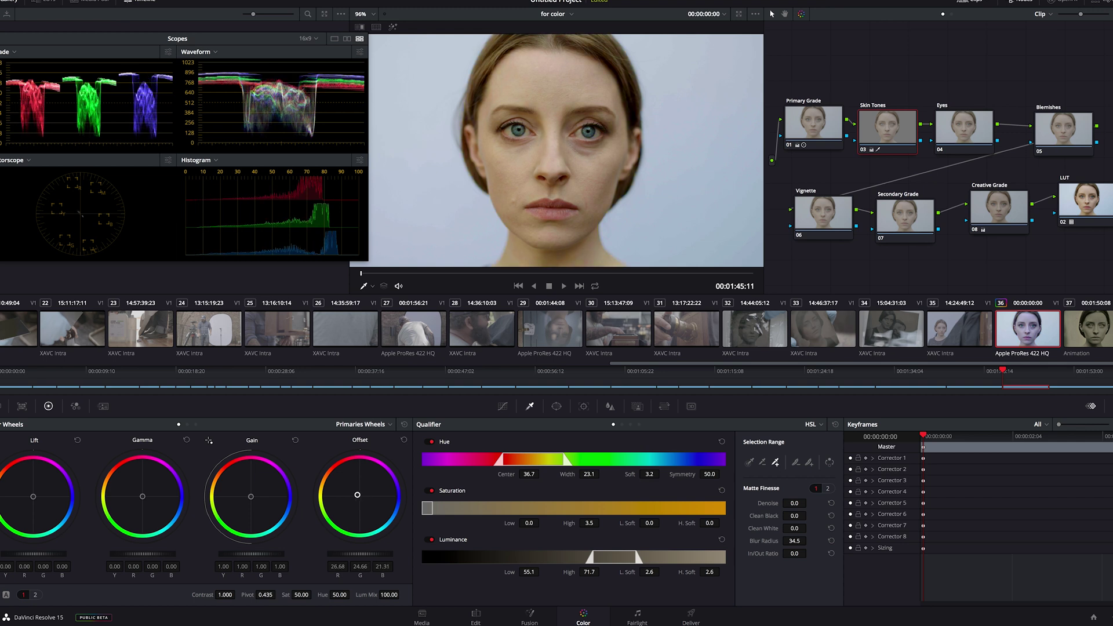
{"action": "left_click_drag", "start_coordinate": [358, 497], "coordinate": [359, 495]}
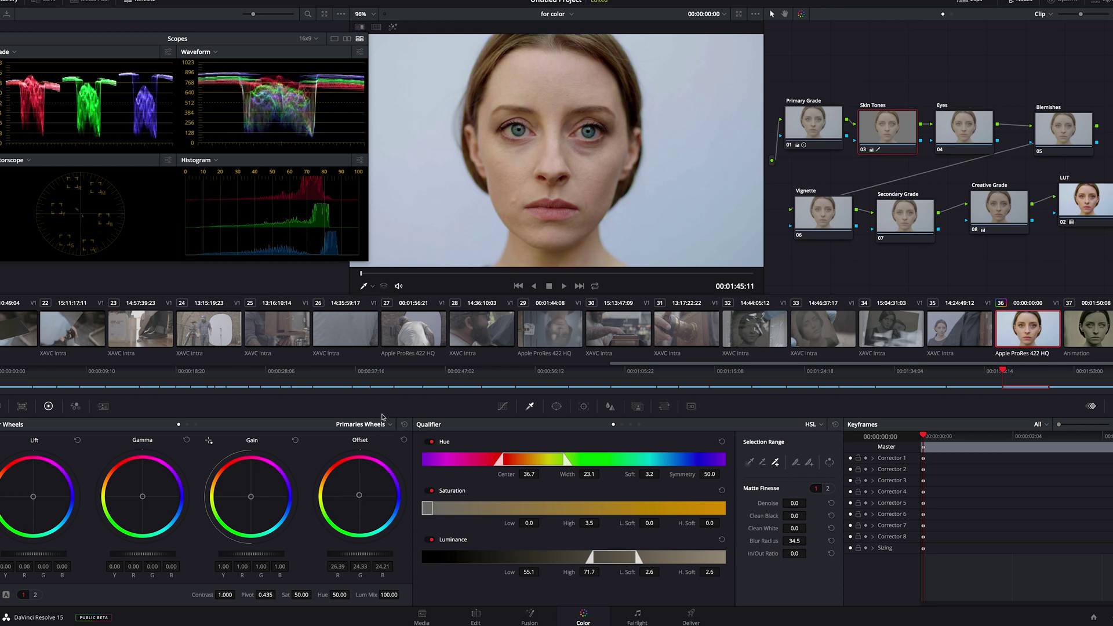
- On the Eyes node, key the irises, confine the key with a circular window around both eyes, and raise saturation to 73.80
{"action": "left_click", "coordinate": [961, 129]}
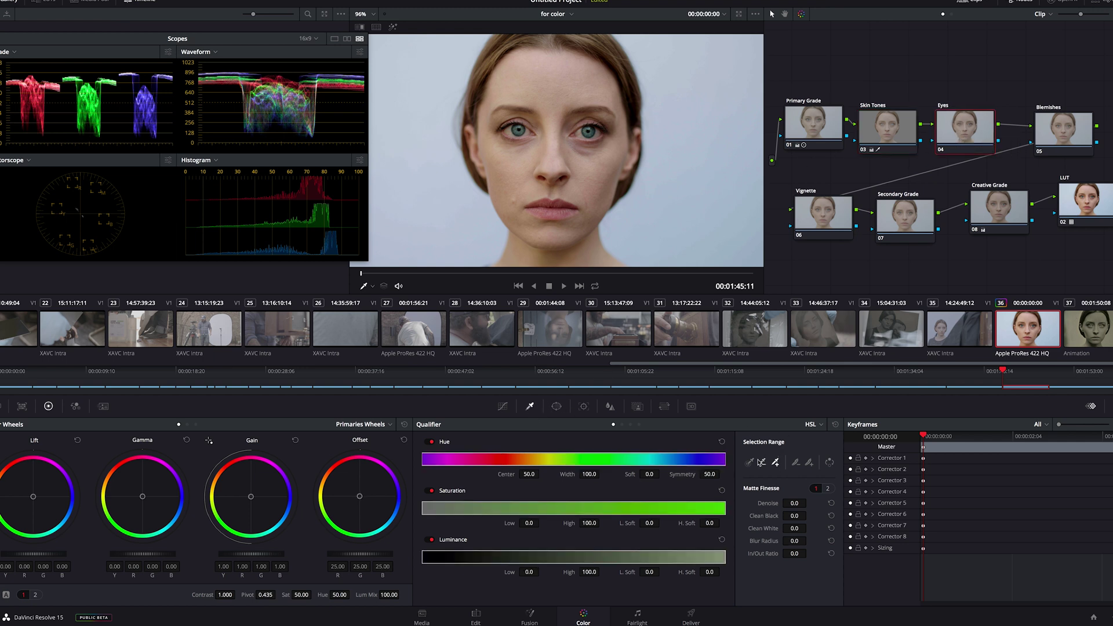
{"action": "left_click", "coordinate": [588, 126]}
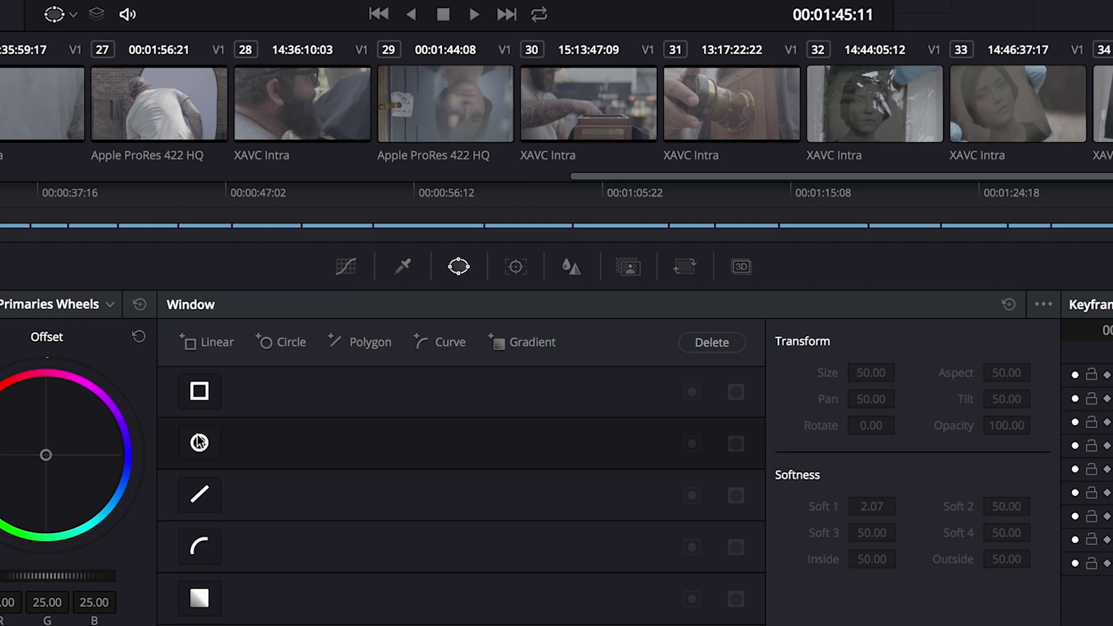
{"action": "left_click", "coordinate": [199, 442]}
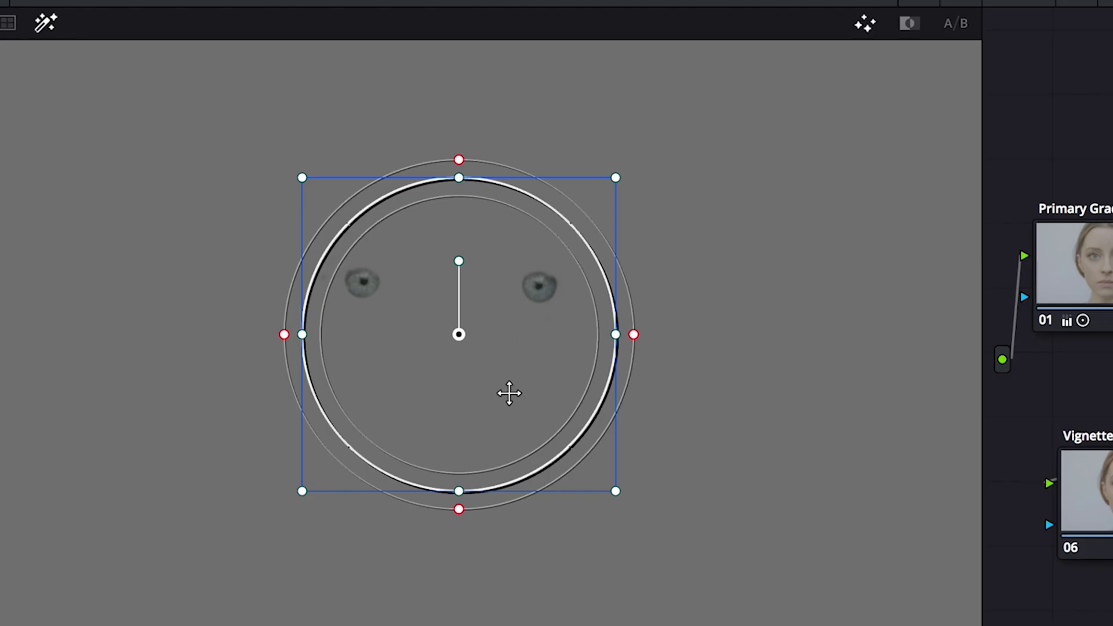
{"action": "left_click_drag", "start_coordinate": [509, 393], "coordinate": [507, 350]}
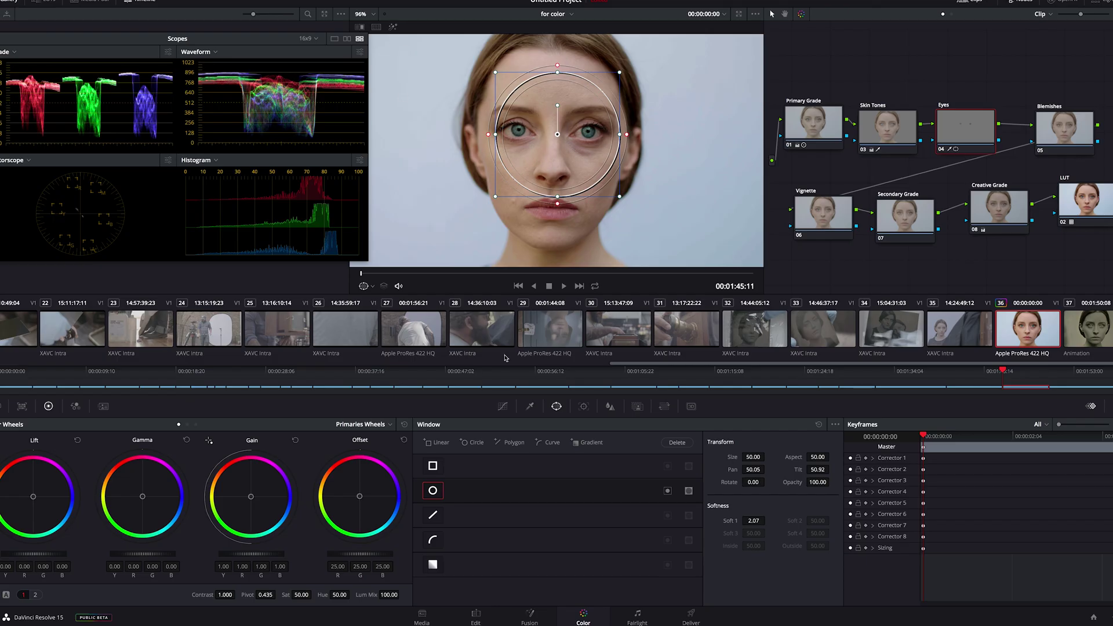
{"action": "left_click", "coordinate": [529, 406]}
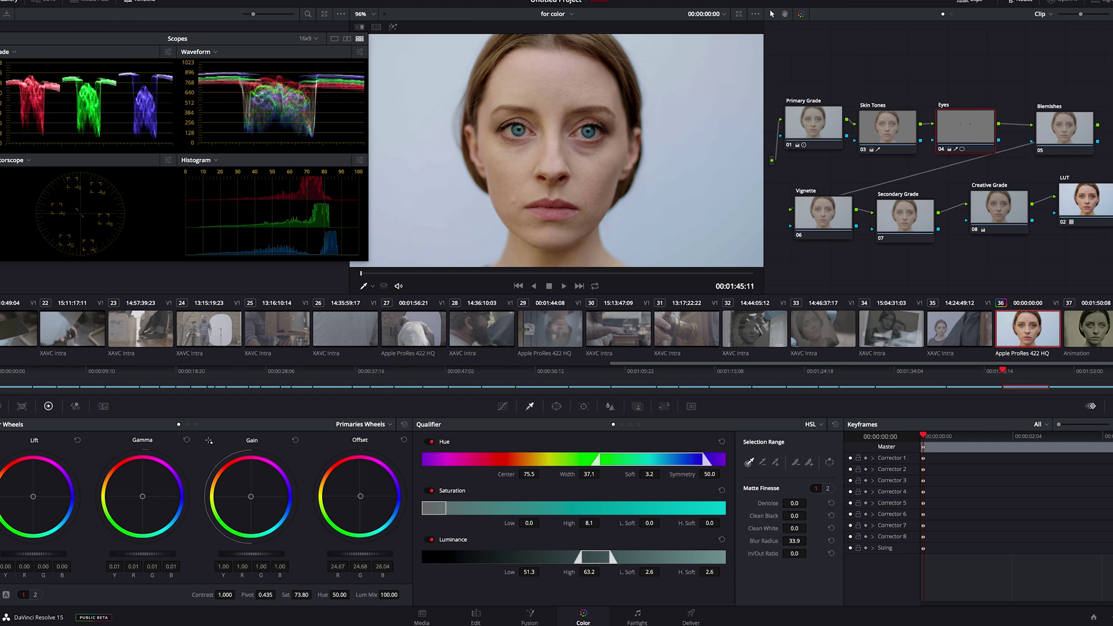
- On the Blemishes node, add a circular window and shrink and move it onto the cheek beside the mouth
{"action": "left_click", "coordinate": [1062, 132]}
{"action": "scroll", "coordinate": [514, 191], "scroll_direction": "up", "scroll_amount": 6}
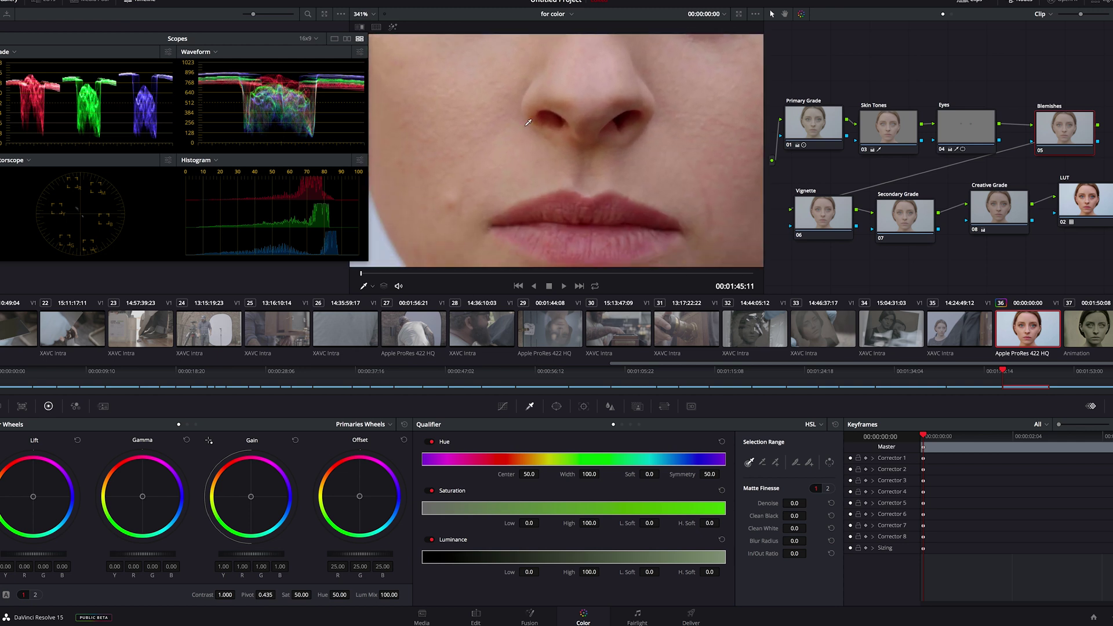
{"action": "left_click", "coordinate": [556, 407]}
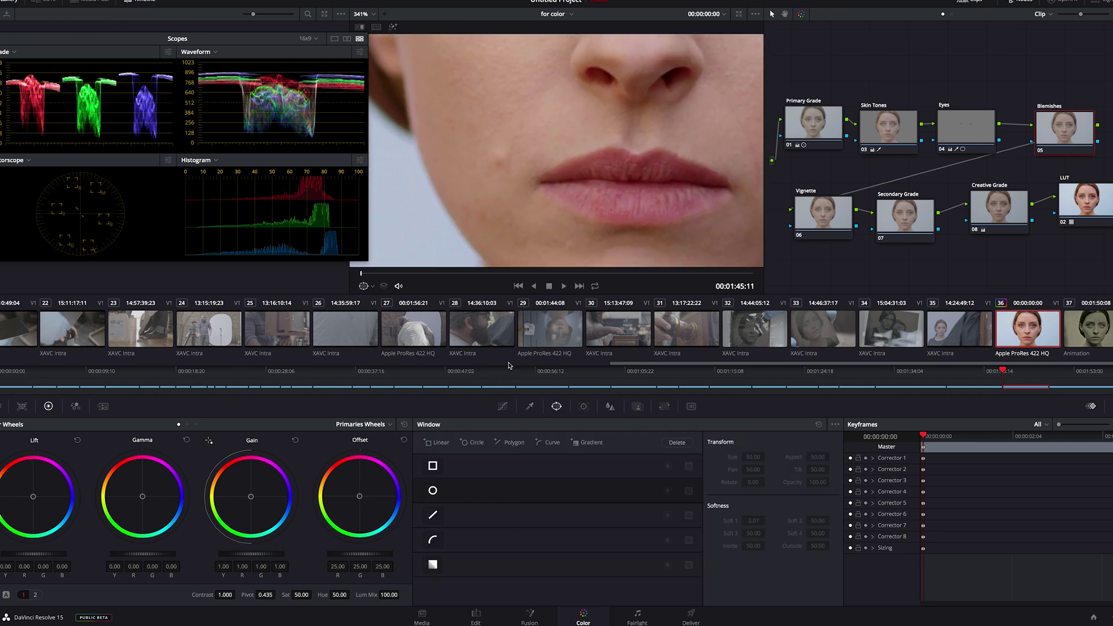
{"action": "left_click", "coordinate": [360, 13]}
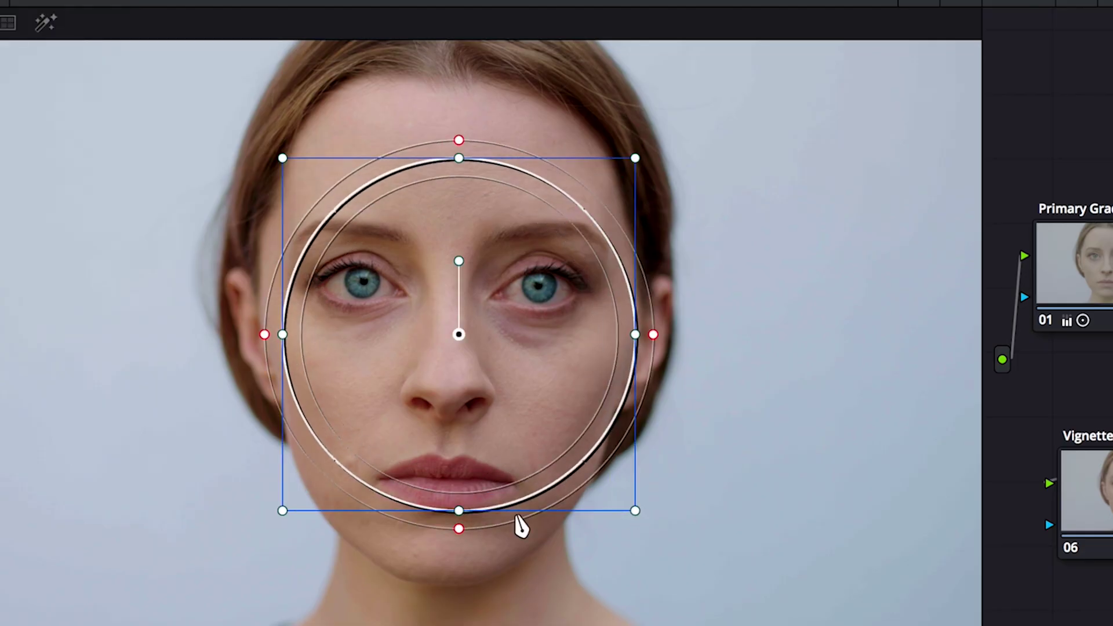
{"action": "left_click_drag", "start_coordinate": [581, 226], "coordinate": [582, 231]}
{"action": "left_click_drag", "start_coordinate": [555, 115], "coordinate": [554, 119]}
{"action": "left_click_drag", "start_coordinate": [455, 255], "coordinate": [459, 251]}
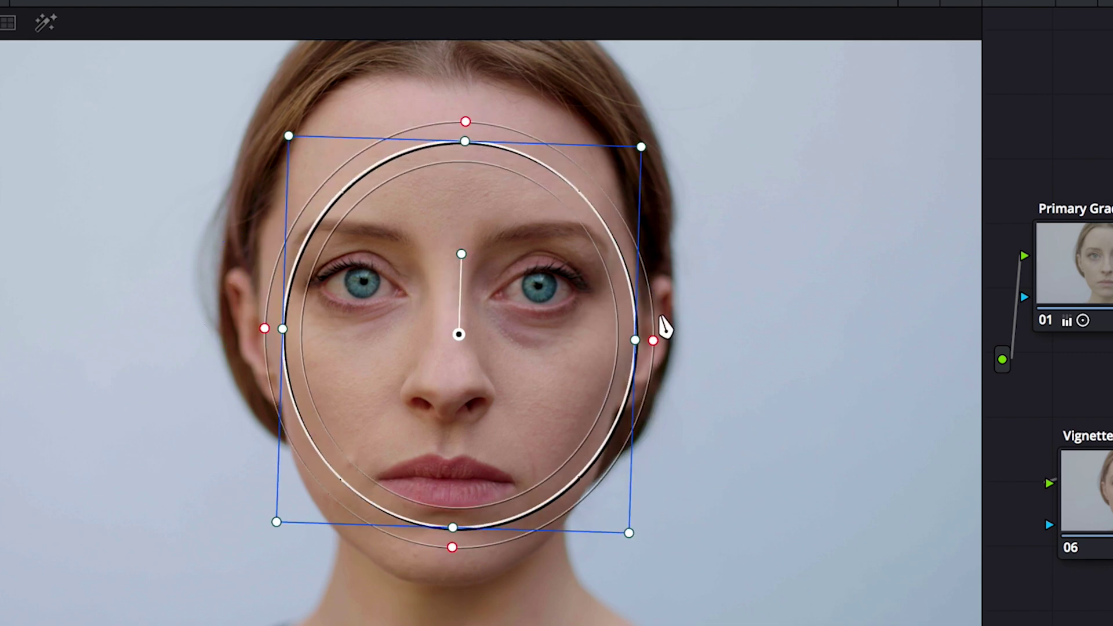
{"action": "mouse_move", "coordinate": [666, 323]}
{"action": "left_mouse_down"}
{"action": "mouse_move", "coordinate": [675, 353]}
{"action": "mouse_move", "coordinate": [667, 327]}
{"action": "left_mouse_up"}
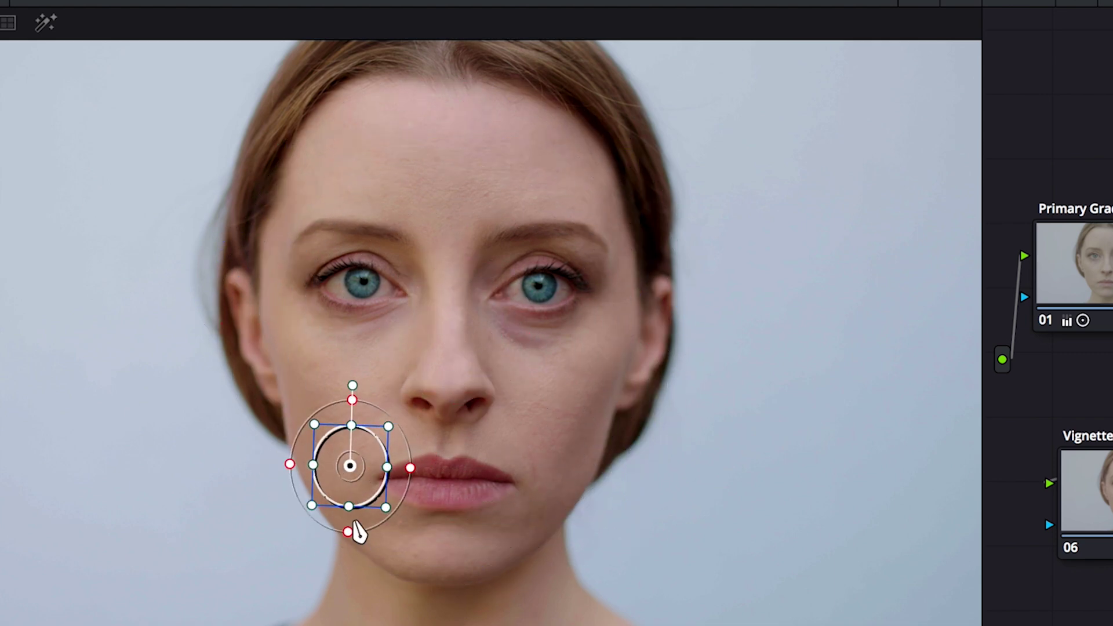
- Tighten the circular window around the blemish beside the mouth and reduce its softness to 0.39
{"action": "scroll", "coordinate": [394, 468], "scroll_direction": "up", "scroll_amount": 5}
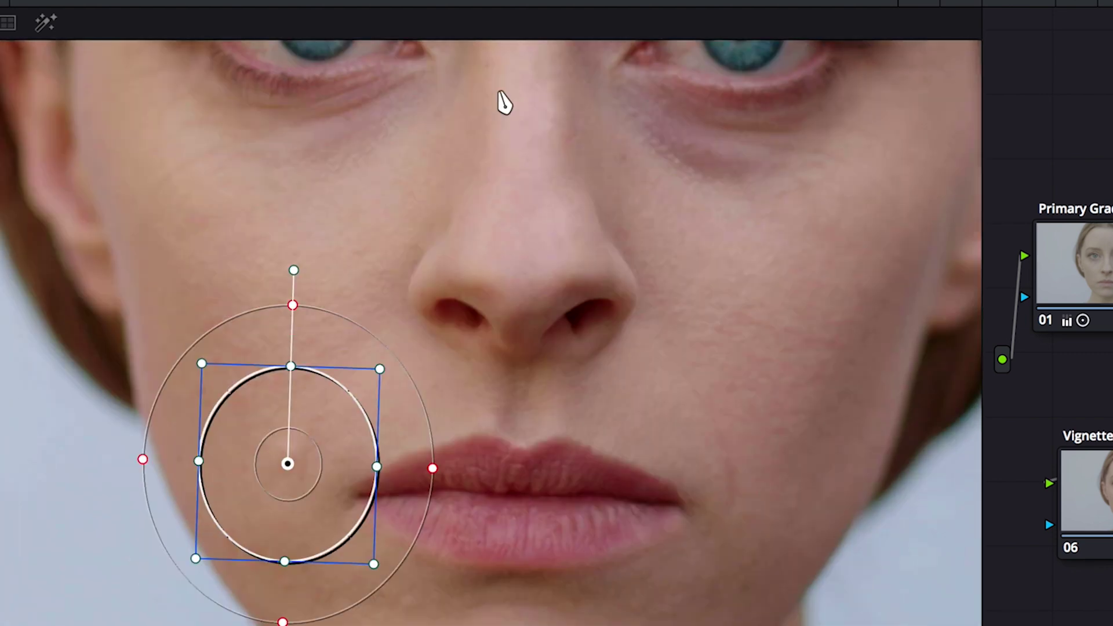
{"action": "scroll", "coordinate": [504, 102], "scroll_direction": "up", "scroll_amount": 3}
{"action": "left_click_drag", "start_coordinate": [496, 503], "coordinate": [385, 376]}
{"action": "left_click_drag", "start_coordinate": [346, 477], "coordinate": [347, 392]}
{"action": "left_click_drag", "start_coordinate": [348, 369], "coordinate": [347, 359]}
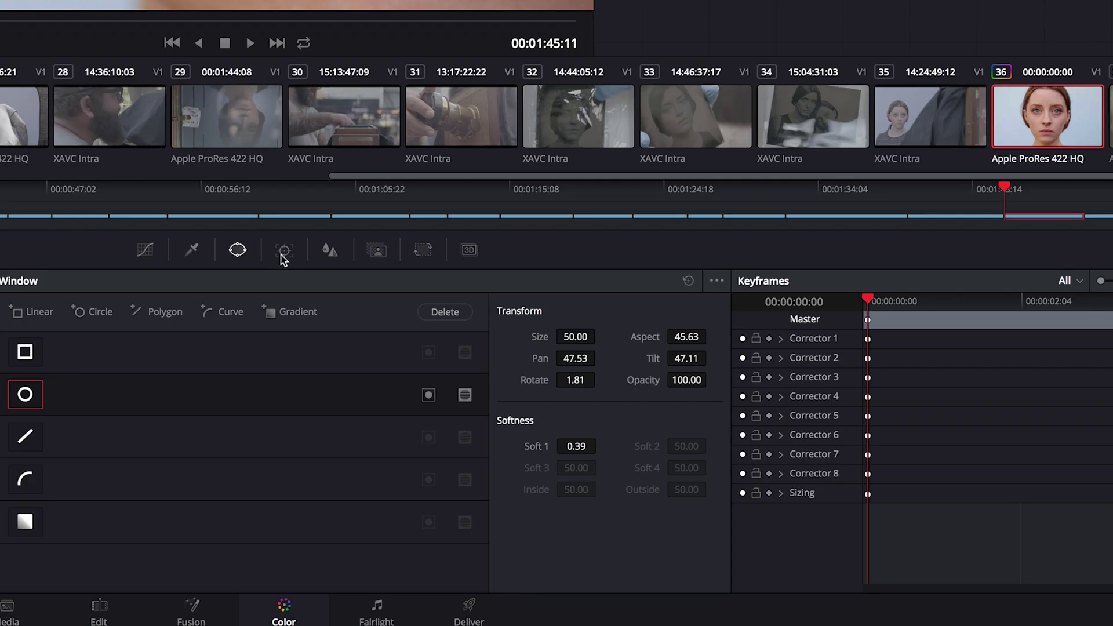
- Track the blemish window forward through the clip and raise the blur radius inside it
{"action": "left_click", "coordinate": [283, 251]}
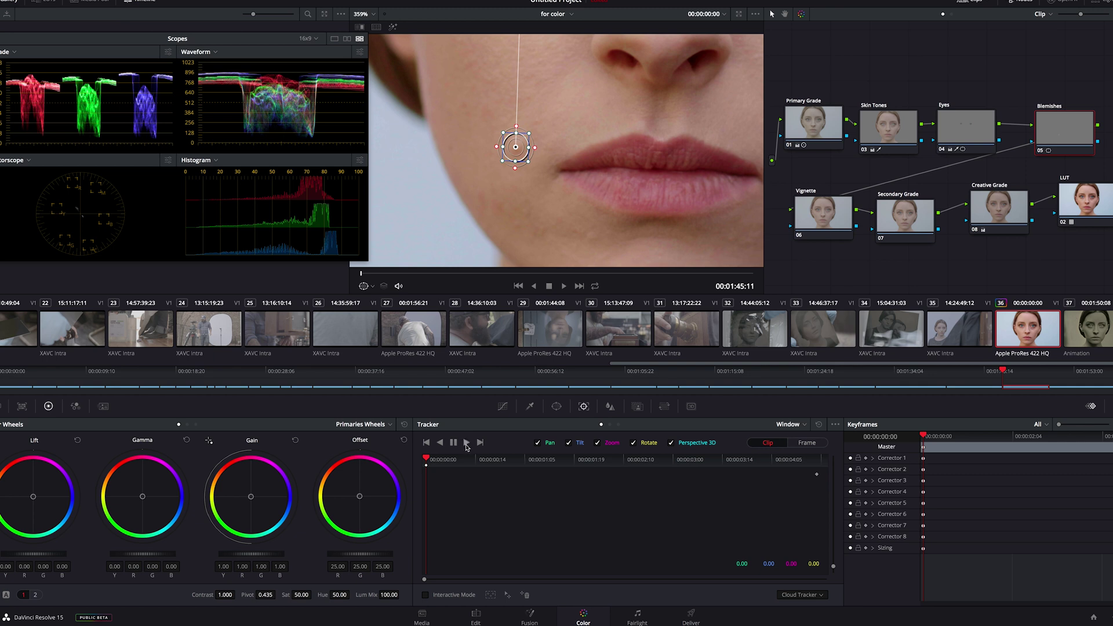
{"action": "left_click", "coordinate": [466, 443]}
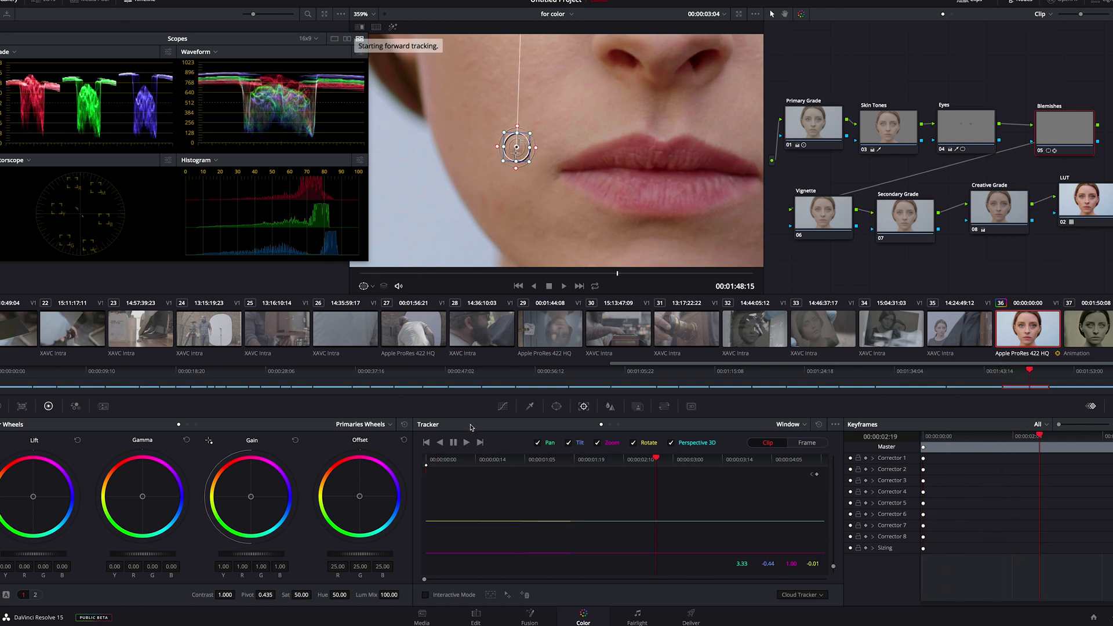
{"action": "left_click", "coordinate": [610, 405]}
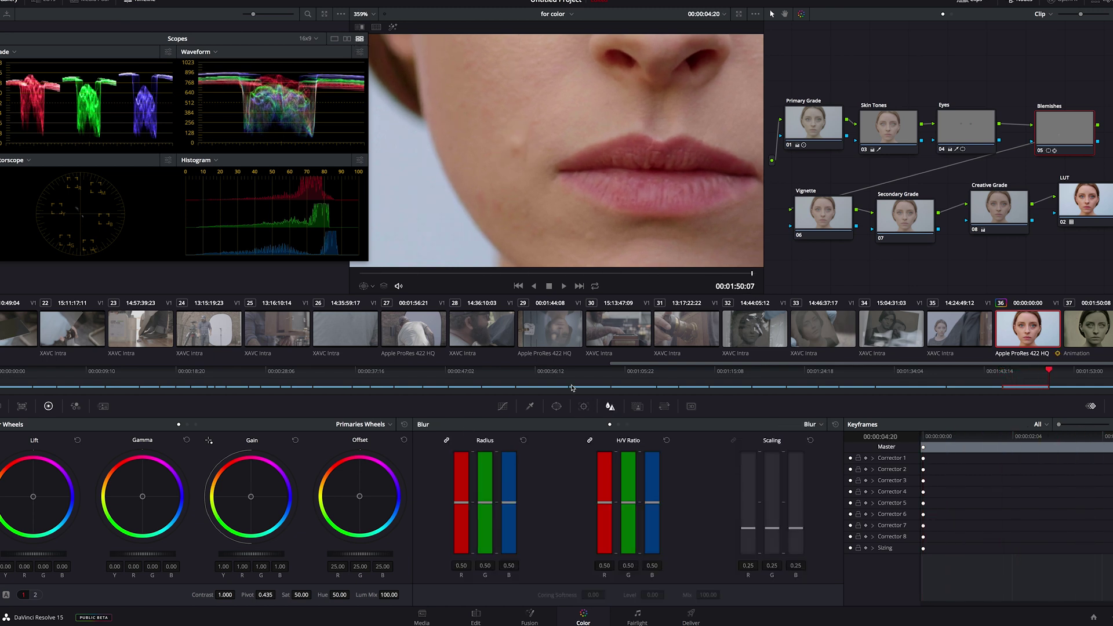
{"action": "left_click_drag", "start_coordinate": [485, 502], "coordinate": [485, 459]}
{"action": "left_click_drag", "start_coordinate": [613, 499], "coordinate": [612, 502]}
- Examine the blemish correction on the whole face by toggling the Blemishes node
{"action": "scroll", "coordinate": [588, 175], "scroll_direction": "down", "scroll_amount": 3}
{"action": "scroll", "coordinate": [589, 175], "scroll_direction": "down", "scroll_amount": 5}
{"action": "left_click", "coordinate": [361, 14]}
{"action": "left_click", "coordinate": [369, 23]}
{"action": "left_click", "coordinate": [1041, 151]}
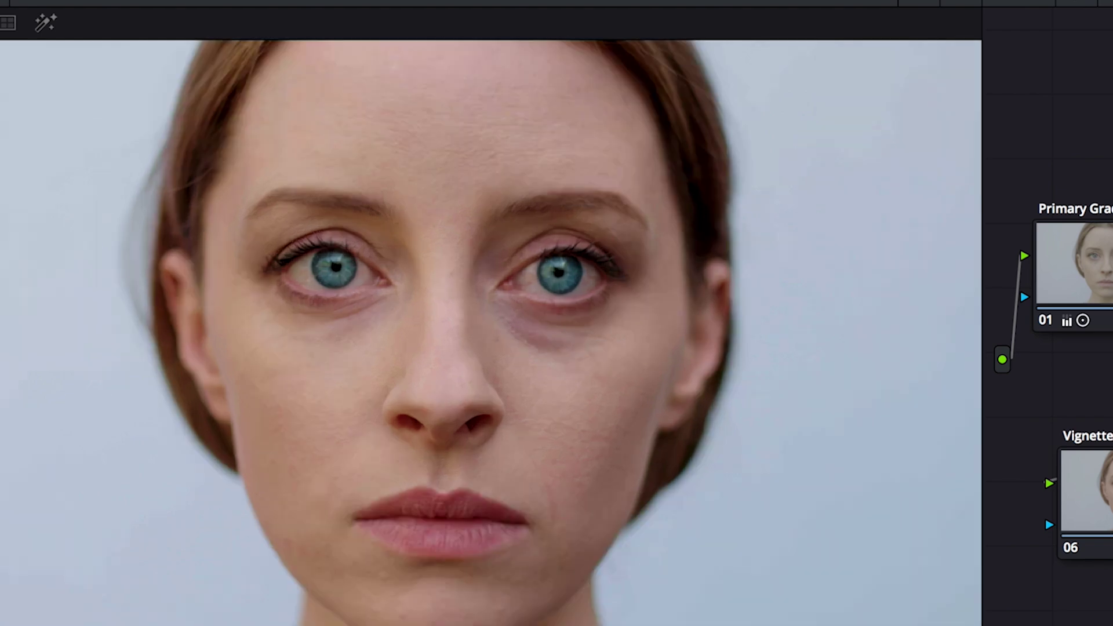
- On the Vignette node, add a circular window and enlarge it into a wide oval covering the face and most of the frame
{"action": "left_click", "coordinate": [825, 213]}
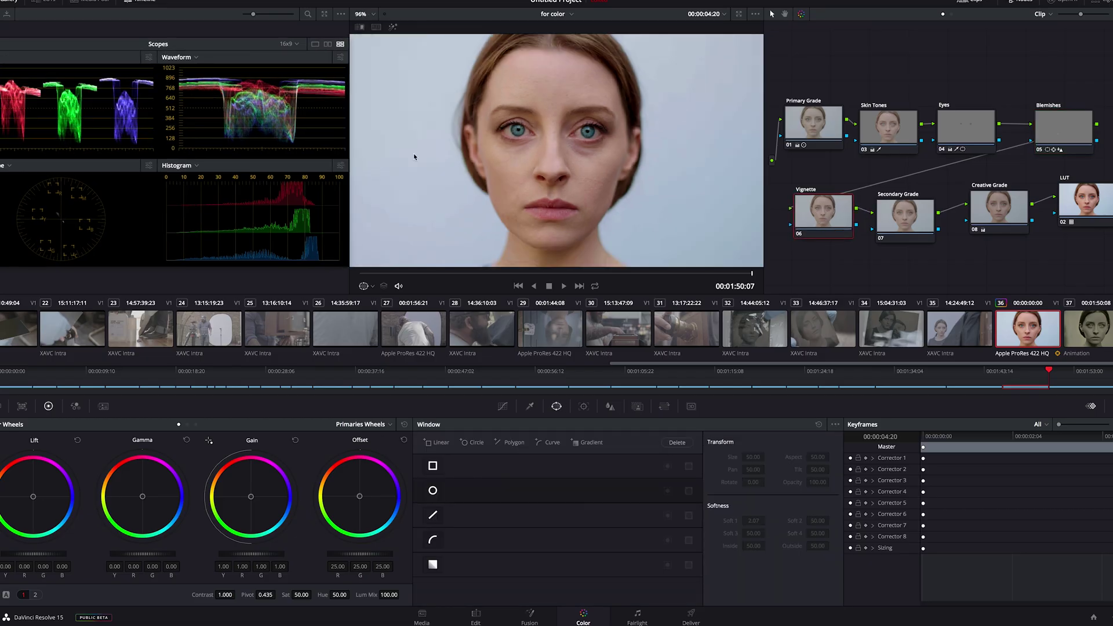
{"action": "left_click", "coordinate": [432, 491]}
{"action": "scroll", "coordinate": [648, 155], "scroll_direction": "down", "scroll_amount": 2}
{"action": "left_click_drag", "start_coordinate": [645, 151], "coordinate": [662, 151]}
{"action": "left_click_drag", "start_coordinate": [488, 151], "coordinate": [460, 151]}
{"action": "left_click_drag", "start_coordinate": [560, 82], "coordinate": [561, 48]}
{"action": "left_click_drag", "start_coordinate": [560, 218], "coordinate": [560, 251]}
- Lower the Vignette node's offset to 20.09, 16.42, 13.34 and compare the image with the node disabled and enabled
{"action": "left_click_drag", "start_coordinate": [360, 554], "coordinate": [282, 554]}
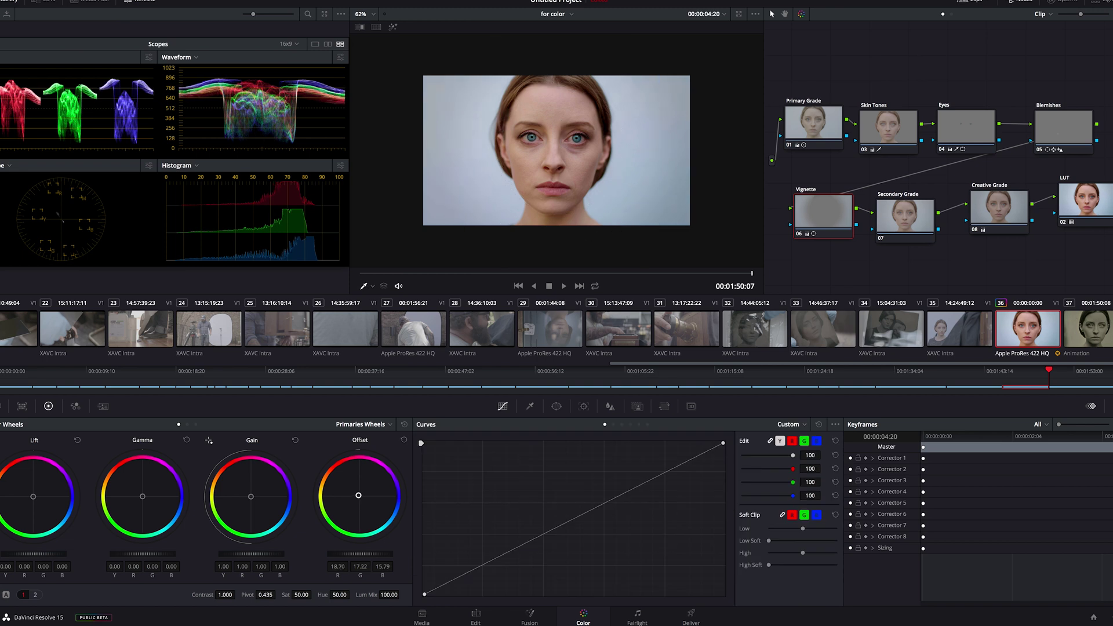
{"action": "left_click_drag", "start_coordinate": [358, 495], "coordinate": [357, 494]}
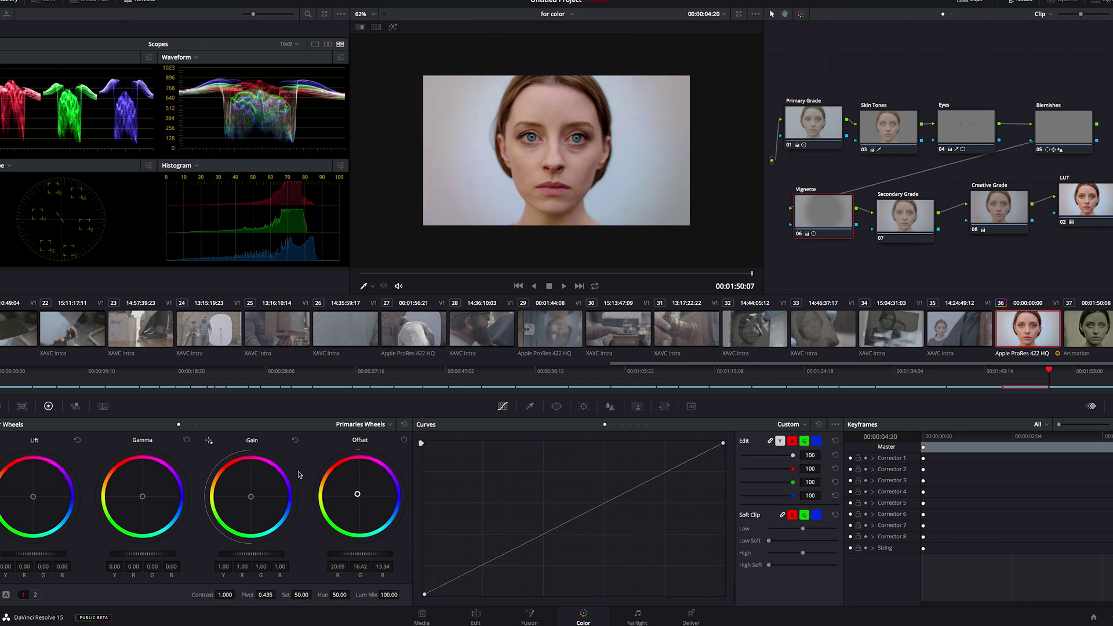
{"action": "left_click", "coordinate": [799, 234]}
{"action": "left_click", "coordinate": [799, 234]}
- Apply the Film Looks 3D LUT Rec709 Fujifilm 3513DI D60 to the Creative Grade node
{"action": "left_click", "coordinate": [992, 204]}
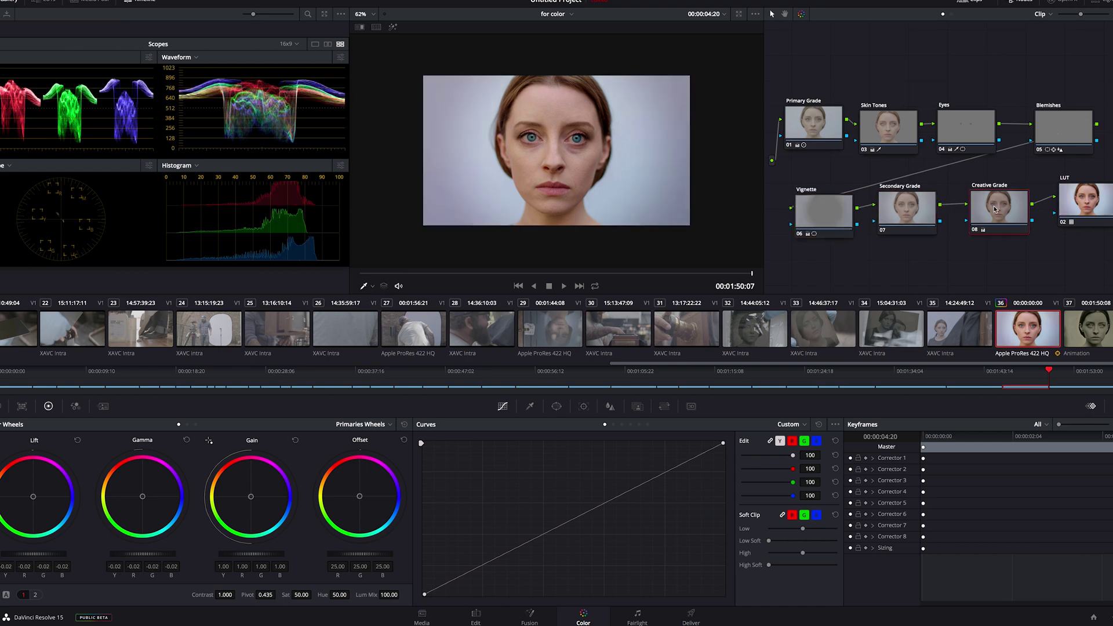
{"action": "right_click", "coordinate": [824, 115]}
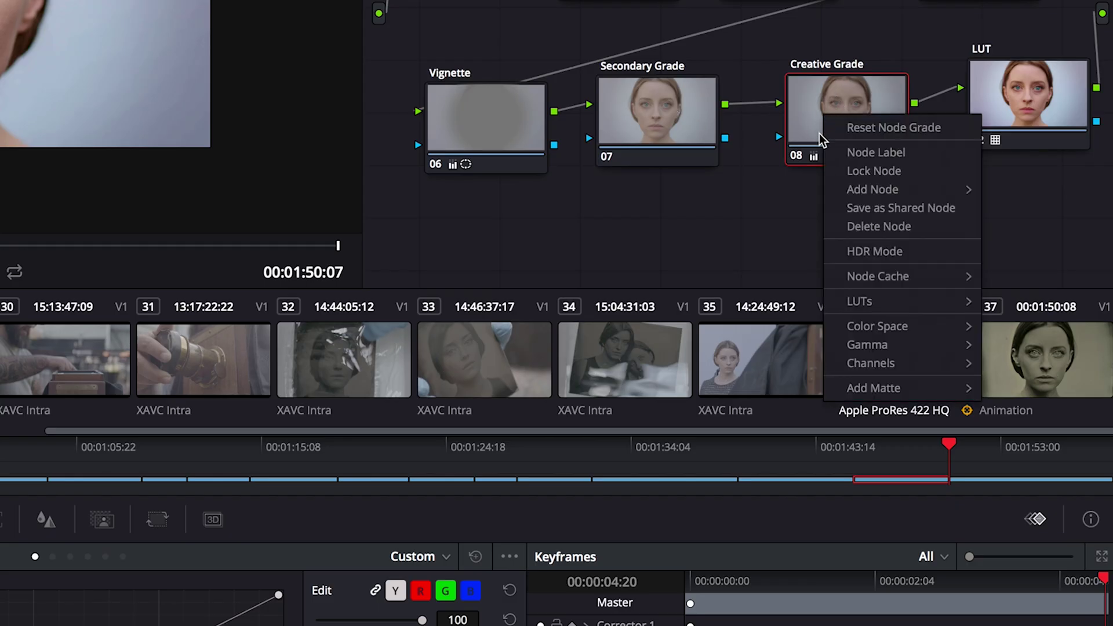
{"action": "mouse_move", "coordinate": [835, 302]}
{"action": "mouse_move", "coordinate": [740, 359]}
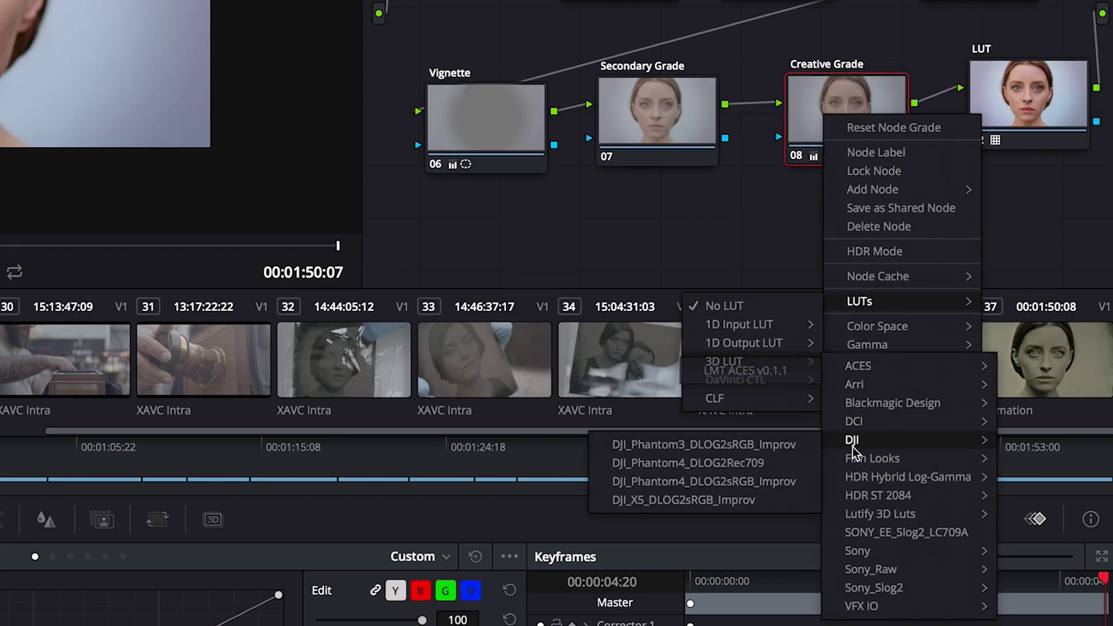
{"action": "mouse_move", "coordinate": [870, 458]}
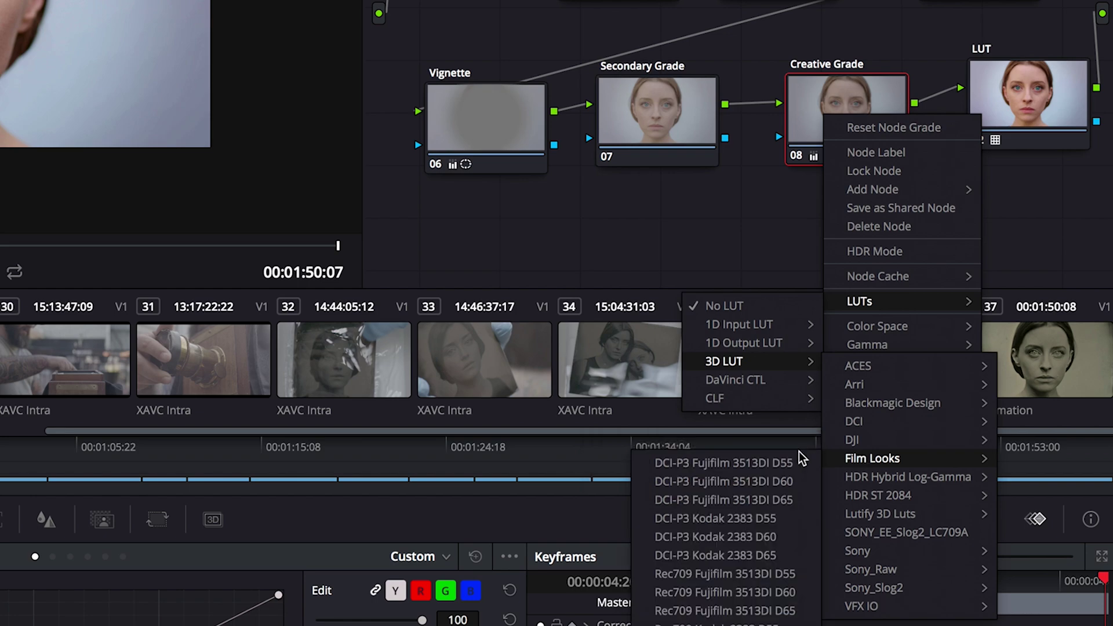
{"action": "left_click", "coordinate": [708, 589]}
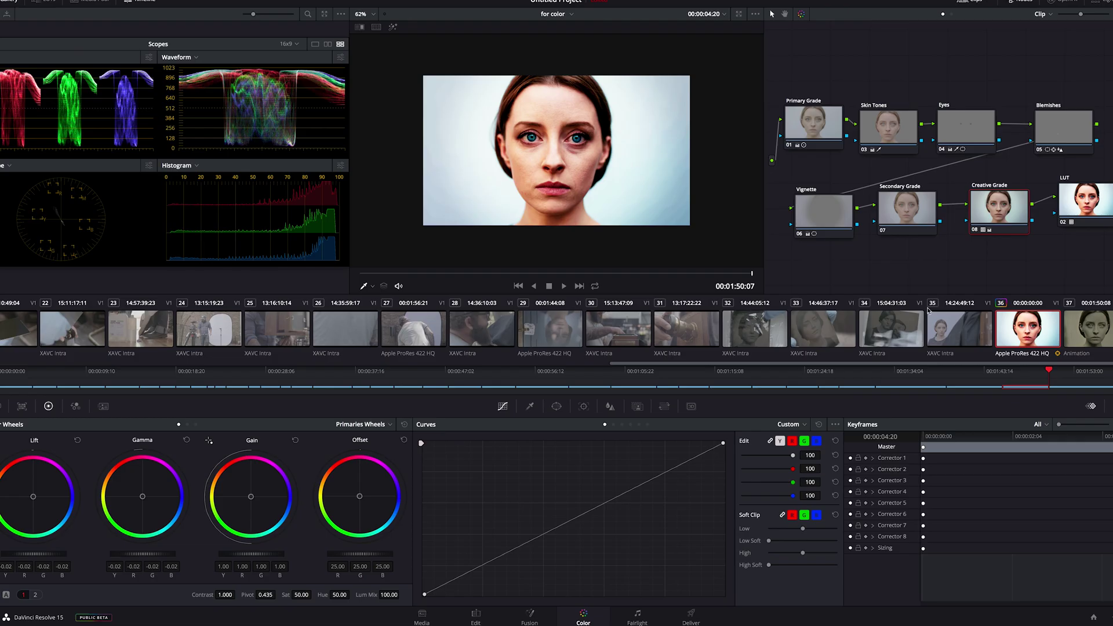
- Reduce the key output gain of the Creative Grade node to soften its film-look LUT
{"action": "left_click", "coordinate": [637, 406]}
{"action": "mouse_move", "coordinate": [742, 515]}
{"action": "left_mouse_down"}
{"action": "mouse_move", "coordinate": [716, 516]}
{"action": "mouse_move", "coordinate": [755, 516]}
{"action": "left_mouse_up"}
- Inspect the keys of the Secondary Grade and Skin Tones nodes and open the HSL qualifier
{"action": "left_click", "coordinate": [916, 219]}
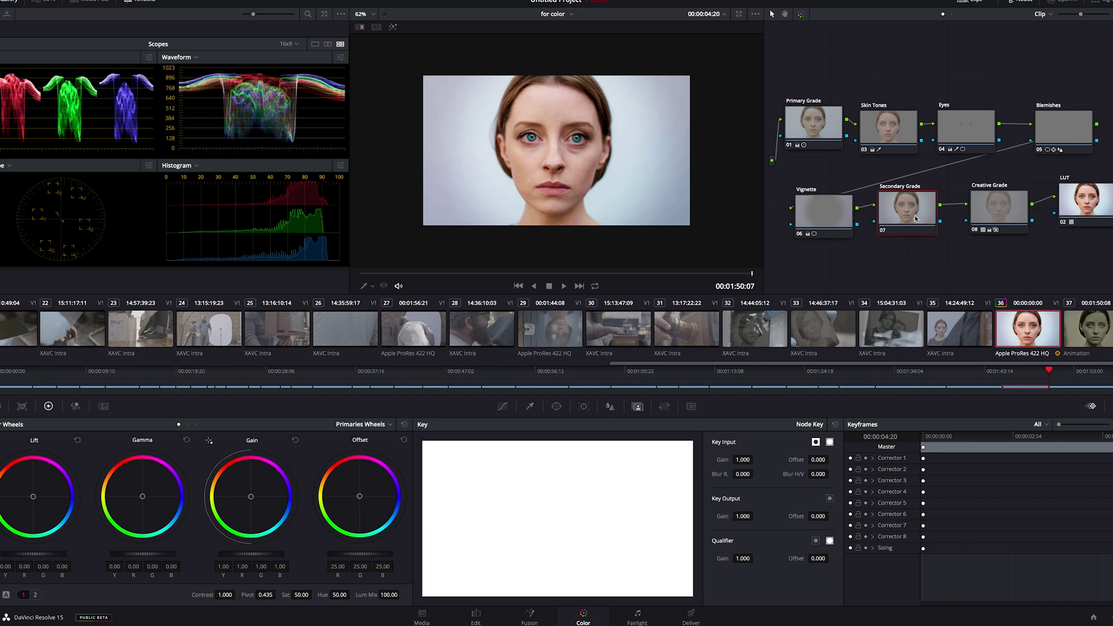
{"action": "left_click", "coordinate": [889, 133]}
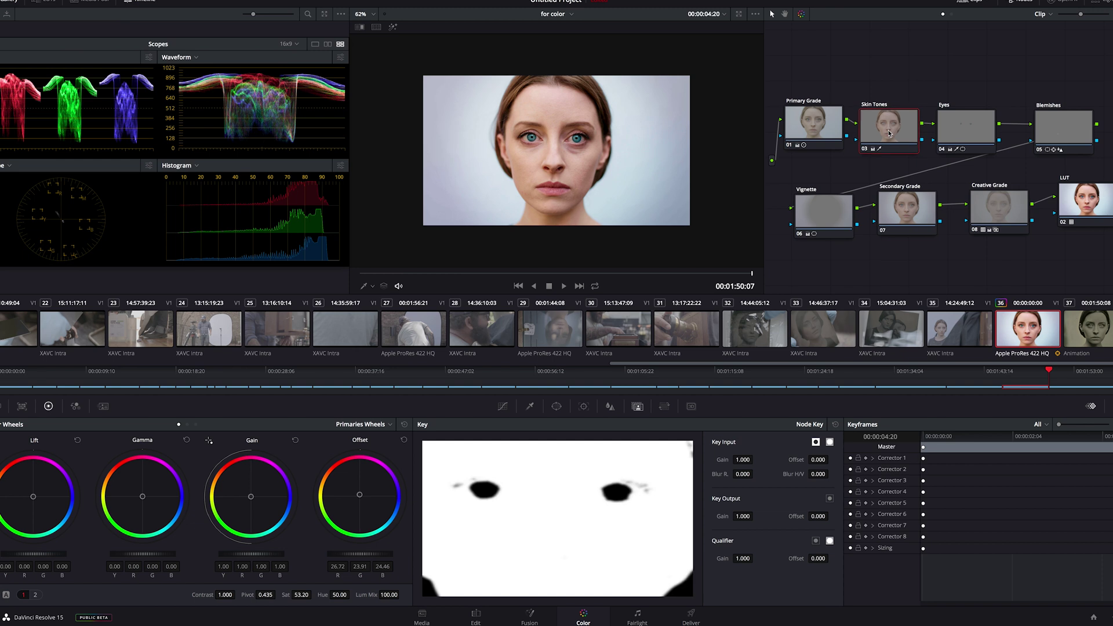
{"action": "left_click", "coordinate": [530, 407]}
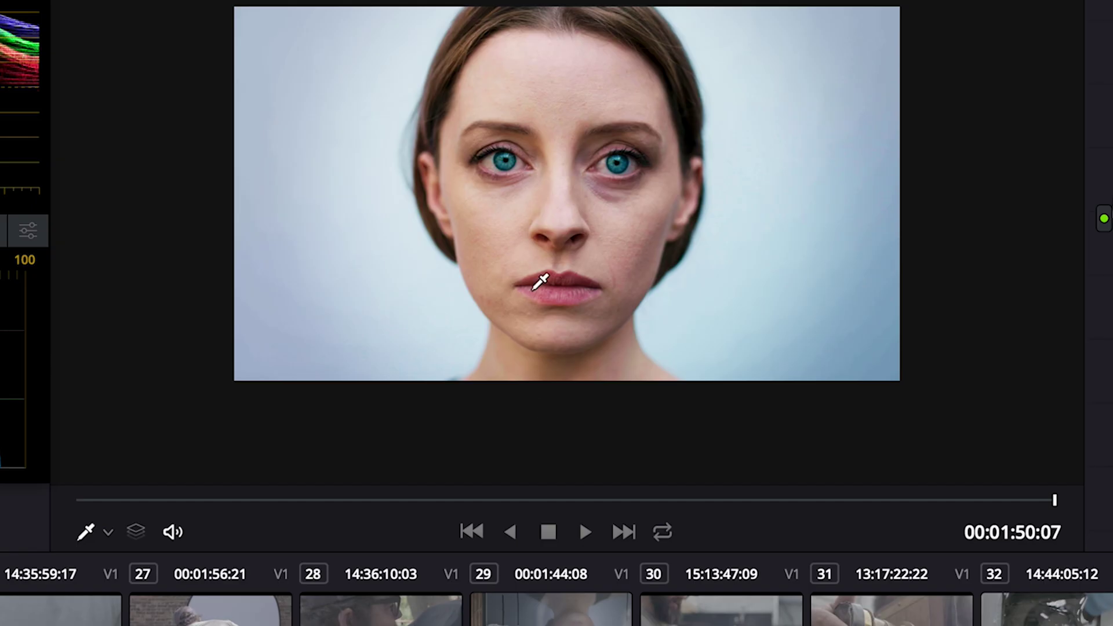
- Grab a still of the graded portrait and move the scopes window to uncover the still in the gallery
{"action": "right_click", "coordinate": [555, 144]}
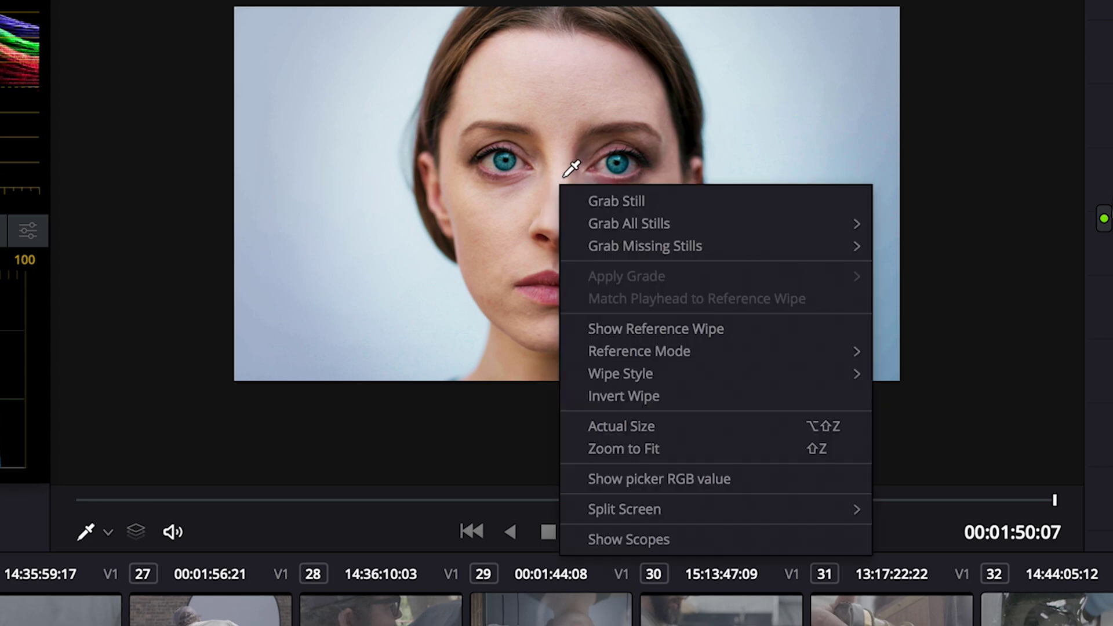
{"action": "left_click", "coordinate": [613, 202]}
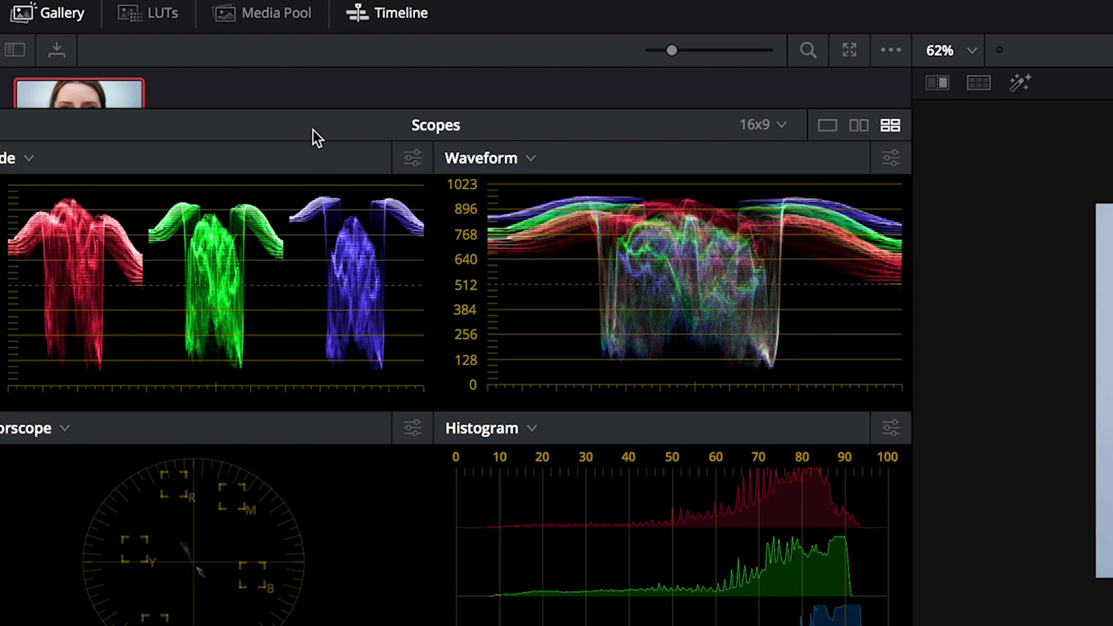
{"action": "left_click_drag", "start_coordinate": [307, 124], "coordinate": [318, 196]}
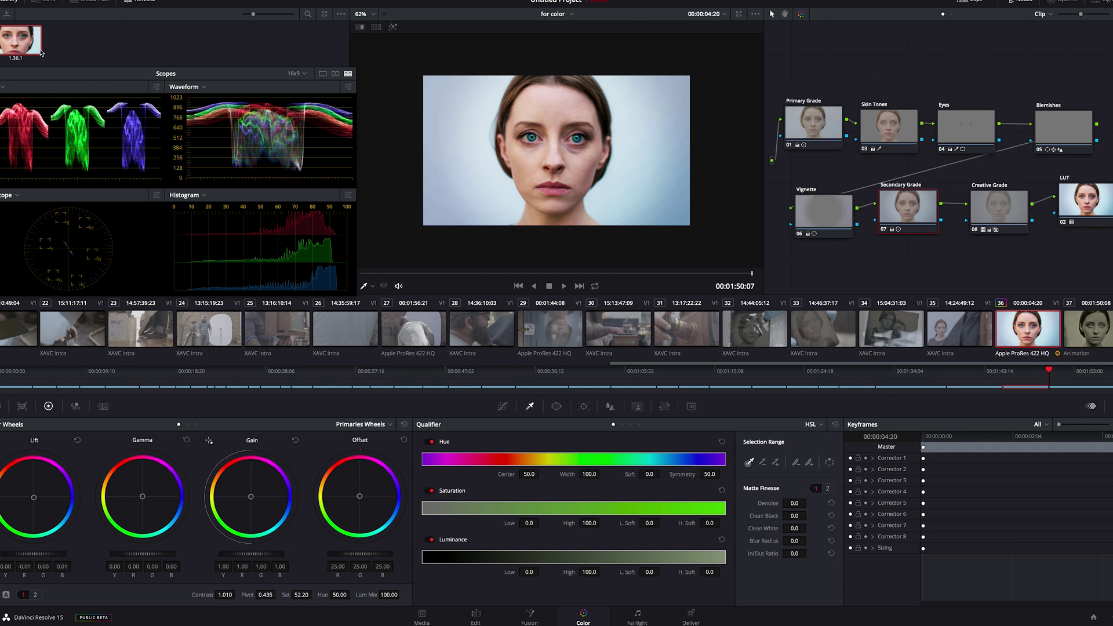
- Apply the grade of the gallery still 1.36.1 to clip 35
{"action": "left_click", "coordinate": [951, 338]}
{"action": "left_click", "coordinate": [961, 369]}
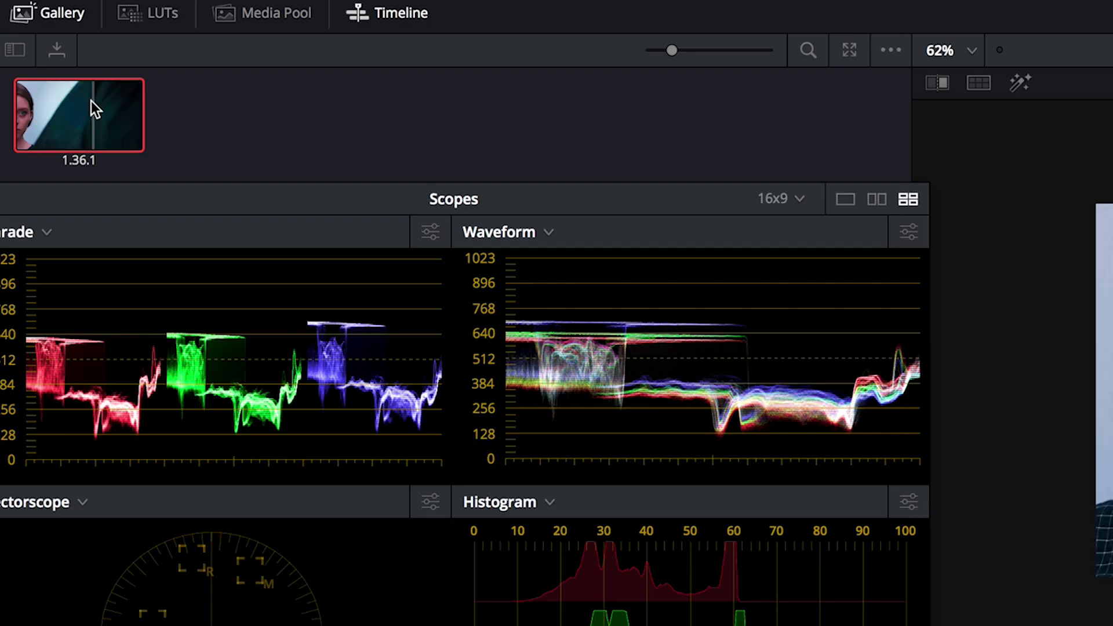
{"action": "right_click", "coordinate": [22, 36]}
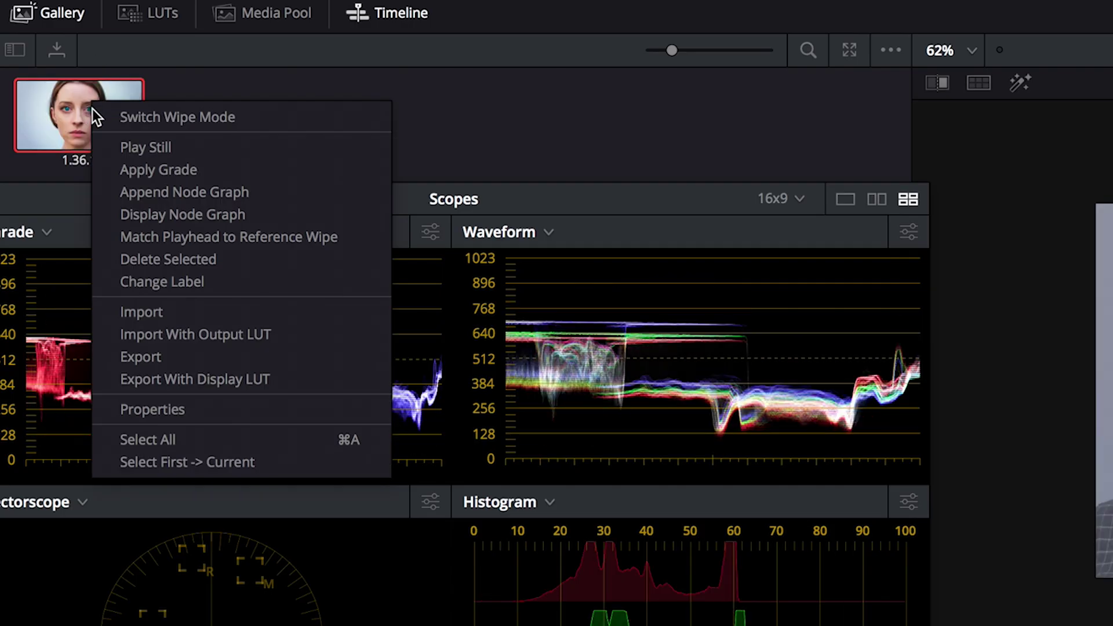
{"action": "left_click", "coordinate": [156, 169]}
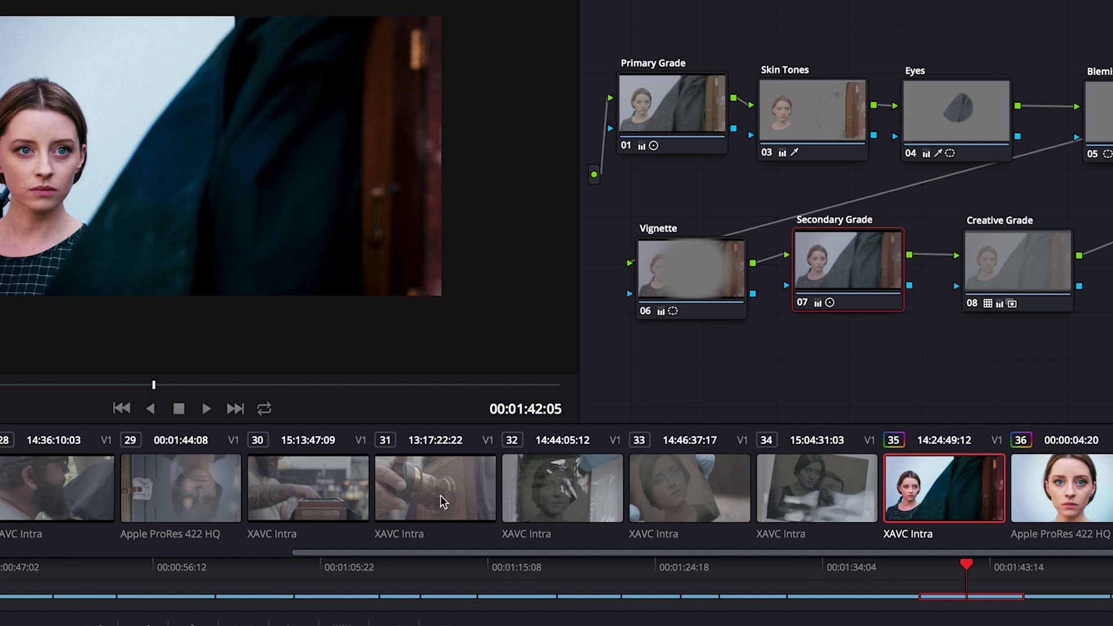
- Copy the grade to clip 31, the hand on the brass lens, and enlarge the image in the viewer
{"action": "left_click", "coordinate": [442, 501]}
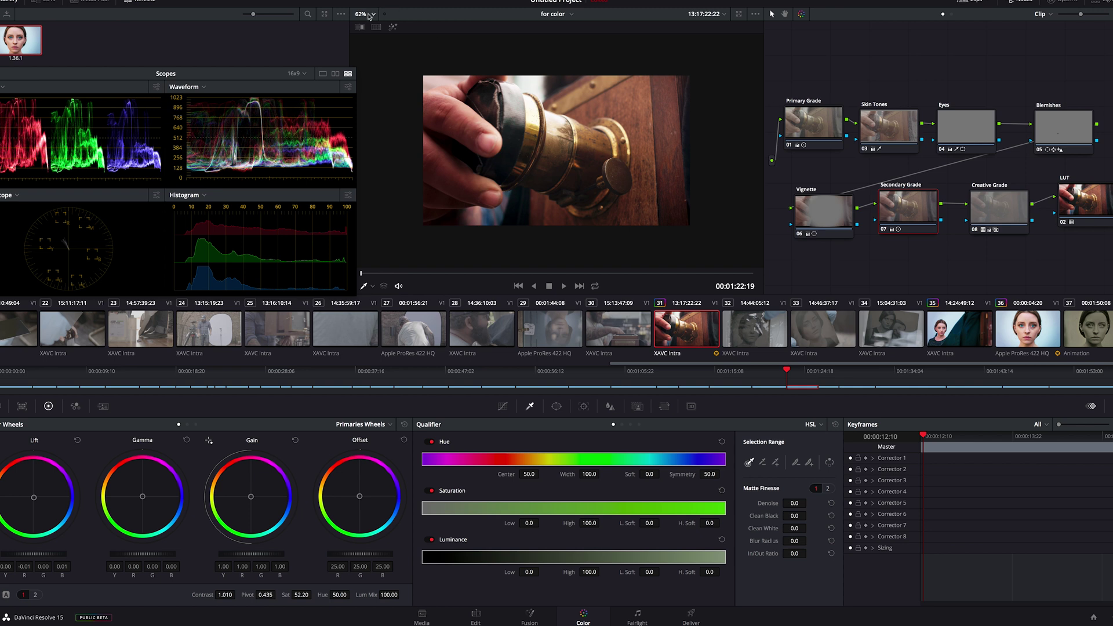
{"action": "left_click", "coordinate": [369, 16]}
{"action": "left_click", "coordinate": [364, 56]}
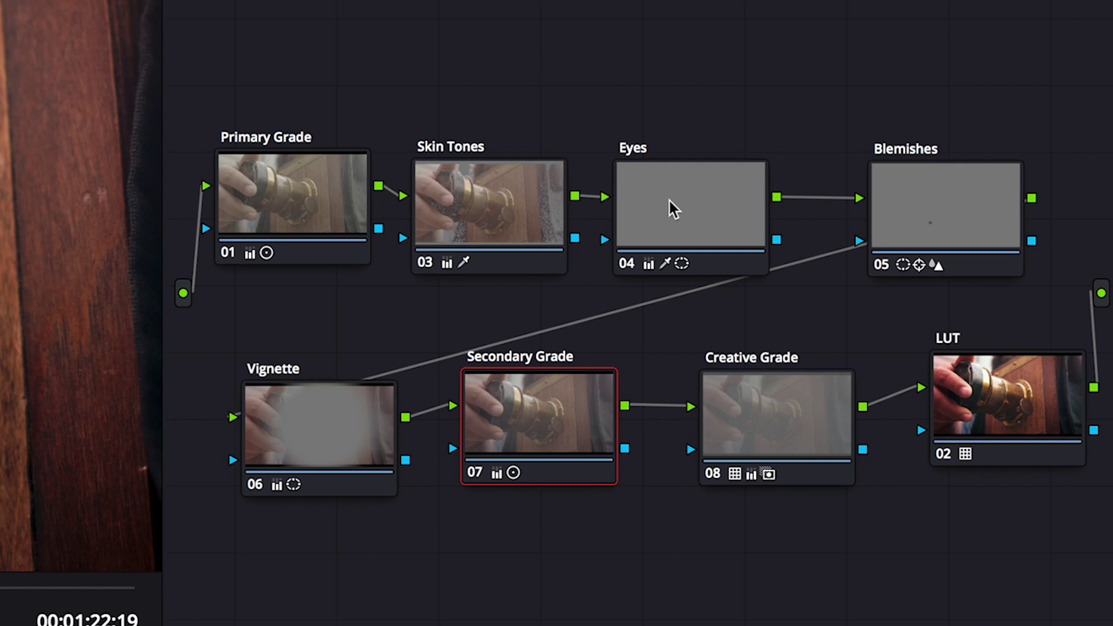
- Delete the Eyes, Skin Tones, Blemishes and Vignette nodes from clip 31's node graph
{"action": "left_click", "coordinate": [669, 202]}
{"action": "key", "text": "Delete"}
{"action": "left_click", "coordinate": [477, 204]}
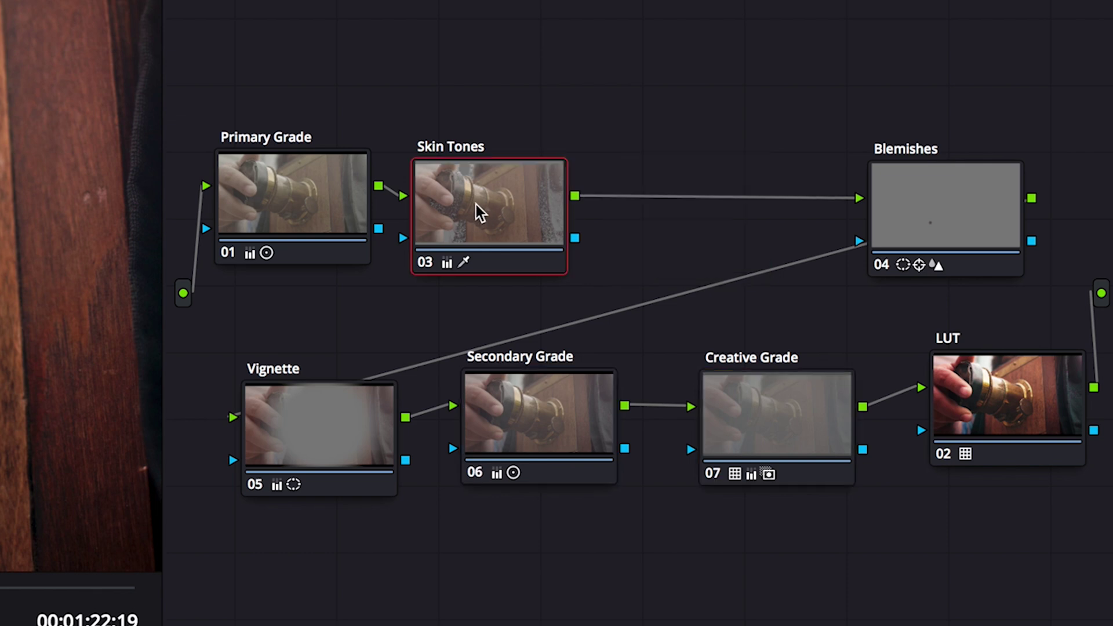
{"action": "key", "text": "Delete"}
{"action": "left_click", "coordinate": [944, 224]}
{"action": "key", "text": "Delete"}
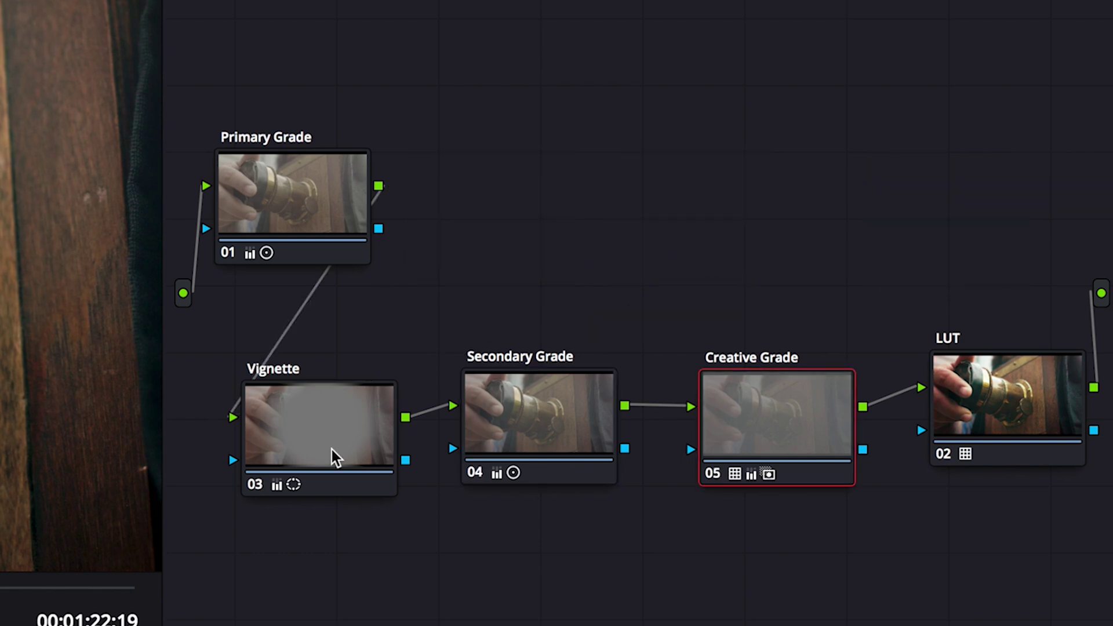
{"action": "left_click", "coordinate": [372, 430]}
{"action": "key", "text": "Delete"}
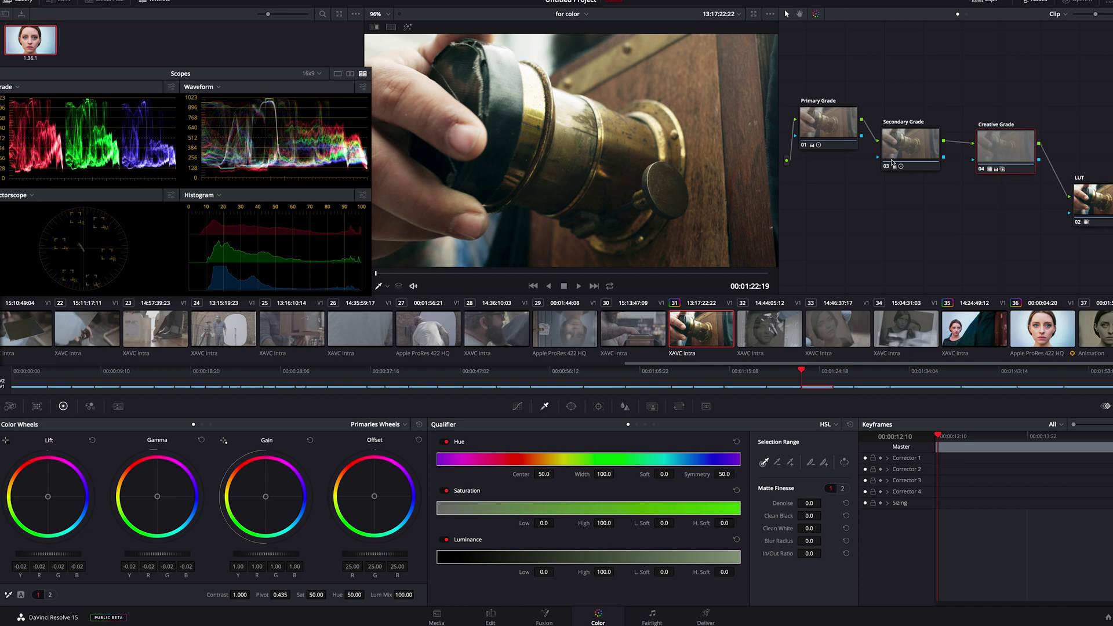
- Select clips 30 back through 01 and copy clip 31's grade onto all of them
{"action": "left_click", "coordinate": [631, 338]}
{"action": "scroll", "coordinate": [629, 338], "scroll_direction": "left", "scroll_amount": 20}
{"action": "left_click", "coordinate": [29, 328], "text": "shift"}
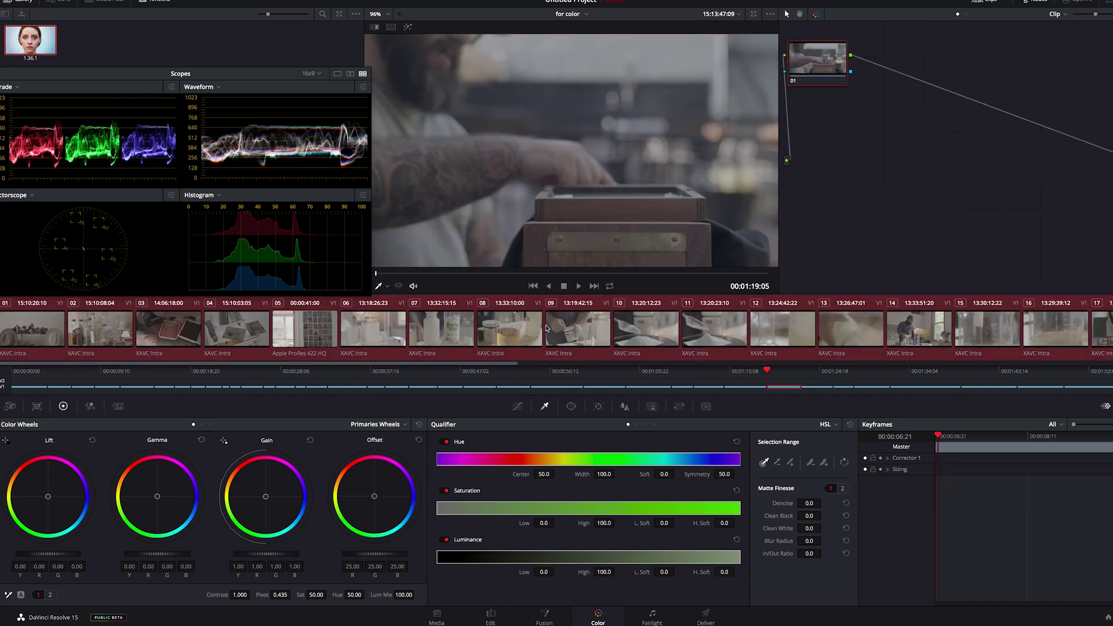
{"action": "scroll", "coordinate": [546, 325], "scroll_direction": "right", "scroll_amount": 20}
{"action": "middle_click", "coordinate": [700, 340]}
- Select clips 32 through 34 and copy clip 31's grade onto them
{"action": "left_click", "coordinate": [769, 330]}
{"action": "left_click", "coordinate": [904, 329], "text": "shift"}
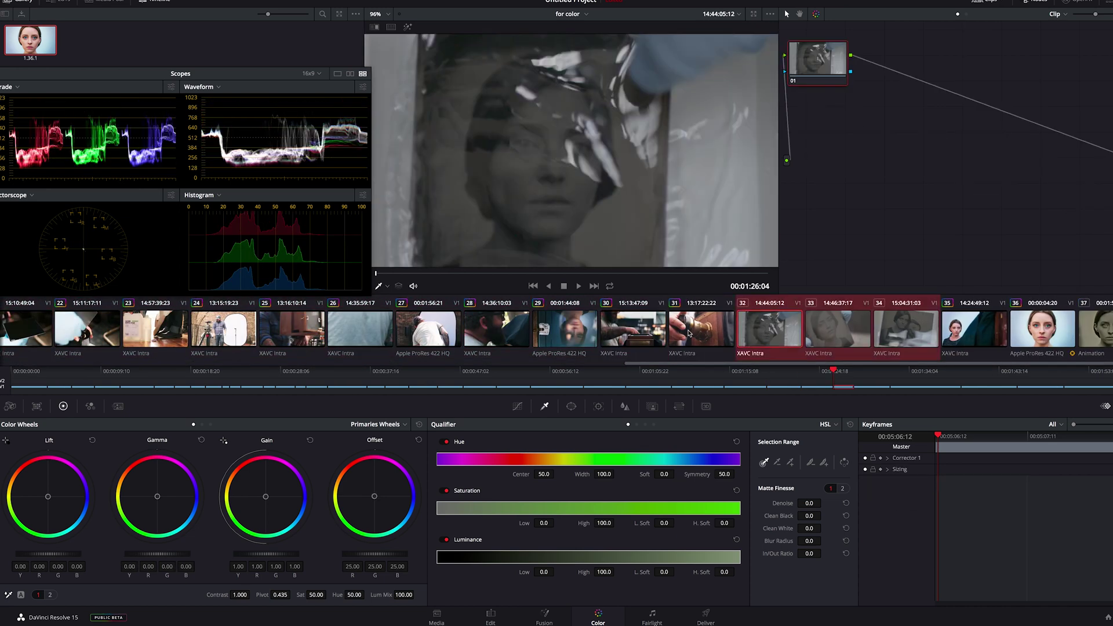
{"action": "middle_click", "coordinate": [690, 334]}
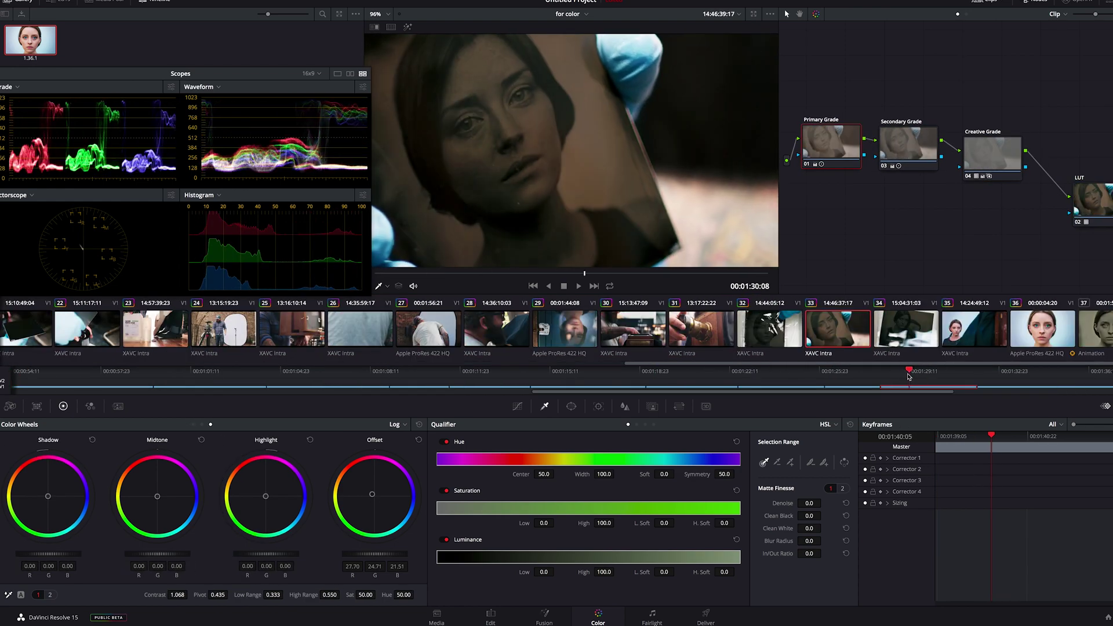
- Scrub from clip 33 to clip 34 to compare their grades, and grab a still of clip 33 as reference
{"action": "left_click_drag", "start_coordinate": [871, 377], "coordinate": [1018, 373]}
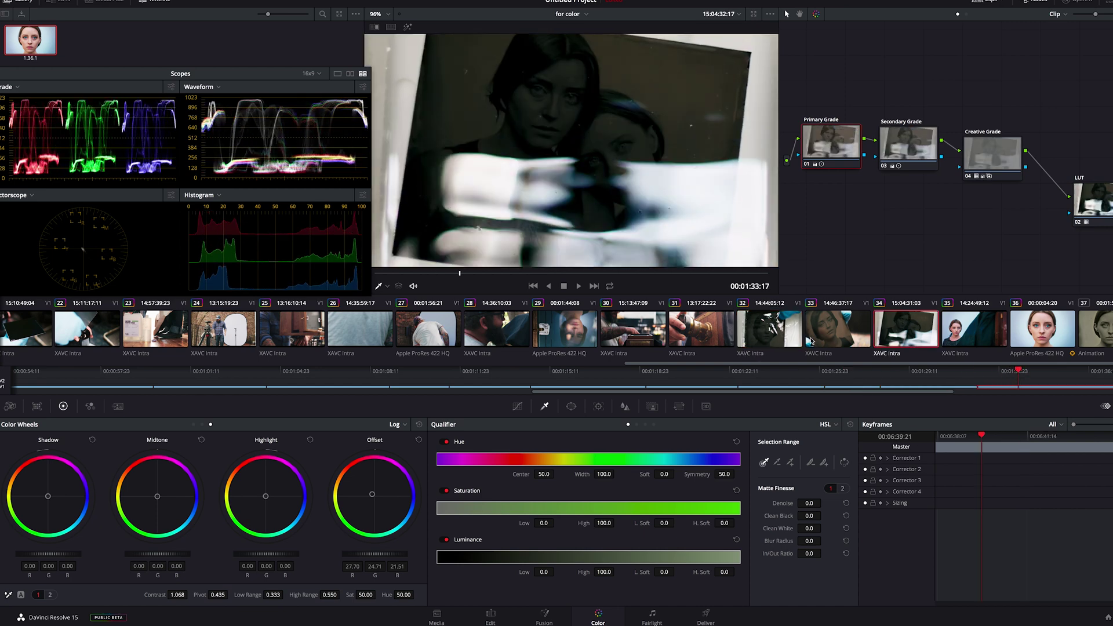
{"action": "left_click", "coordinate": [811, 341]}
{"action": "right_click", "coordinate": [542, 151]}
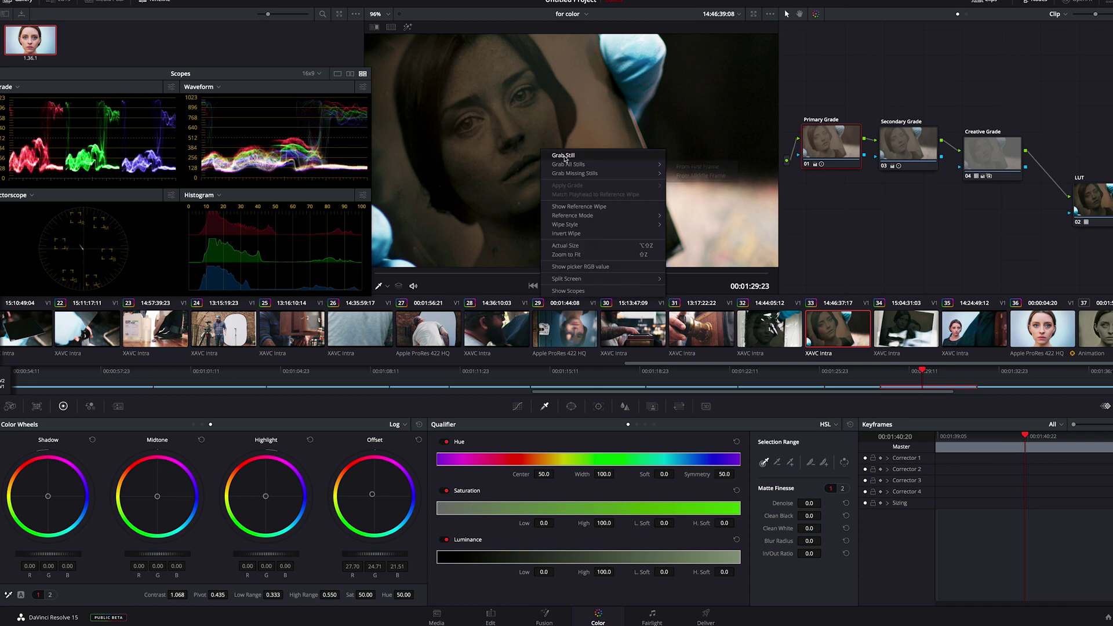
{"action": "left_click", "coordinate": [563, 155]}
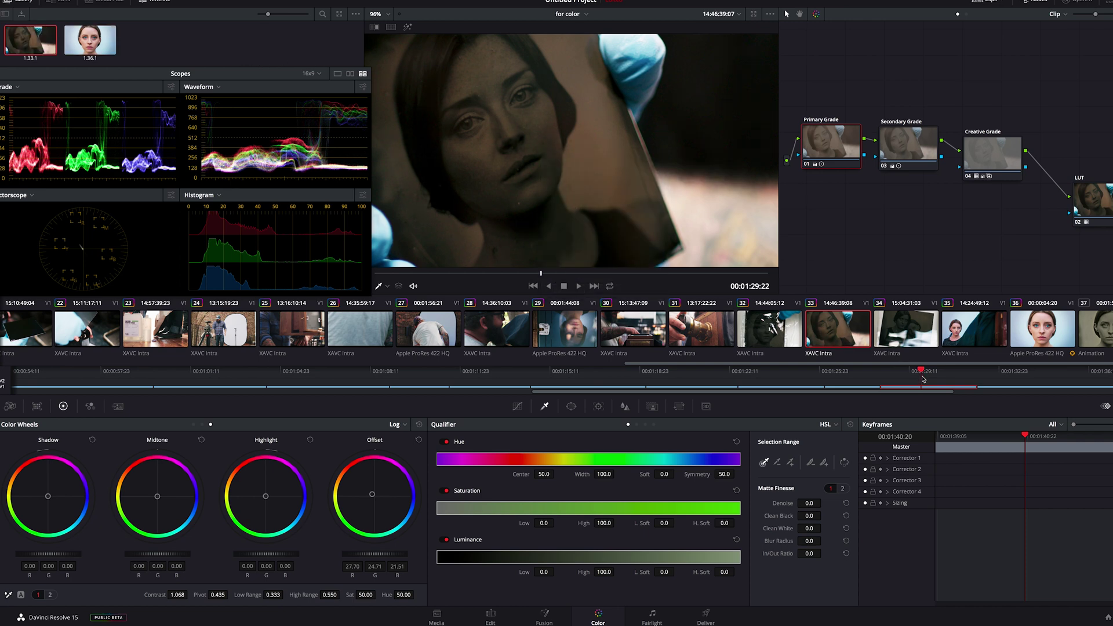
- Compare clip 34 with the clip 33 still using an image wipe, adjusting the wipe position and the frame
{"action": "left_click", "coordinate": [999, 368]}
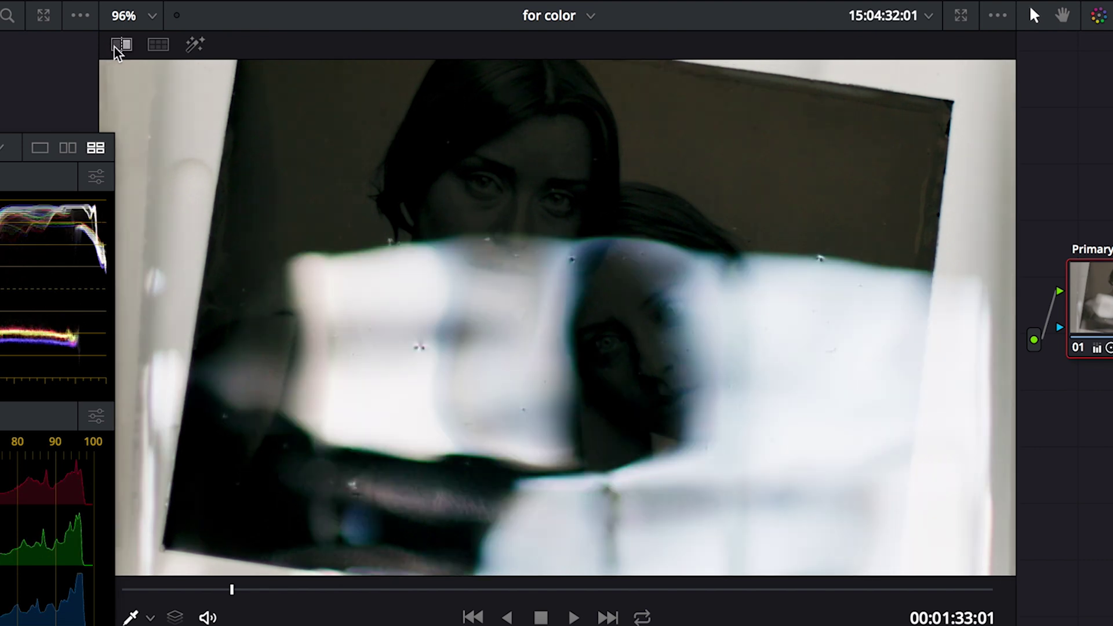
{"action": "left_click", "coordinate": [374, 27]}
{"action": "left_click_drag", "start_coordinate": [468, 321], "coordinate": [530, 335]}
{"action": "left_click_drag", "start_coordinate": [232, 589], "coordinate": [310, 589]}
- Adjust the color wheels of clip 34's Primary Grade to match the still, with the offset at about 28.69, 23.94, 19.90
{"action": "left_click_drag", "start_coordinate": [375, 494], "coordinate": [372, 492]}
{"action": "left_click_drag", "start_coordinate": [160, 497], "coordinate": [158, 495]}
{"action": "left_click_drag", "start_coordinate": [63, 498], "coordinate": [54, 493]}
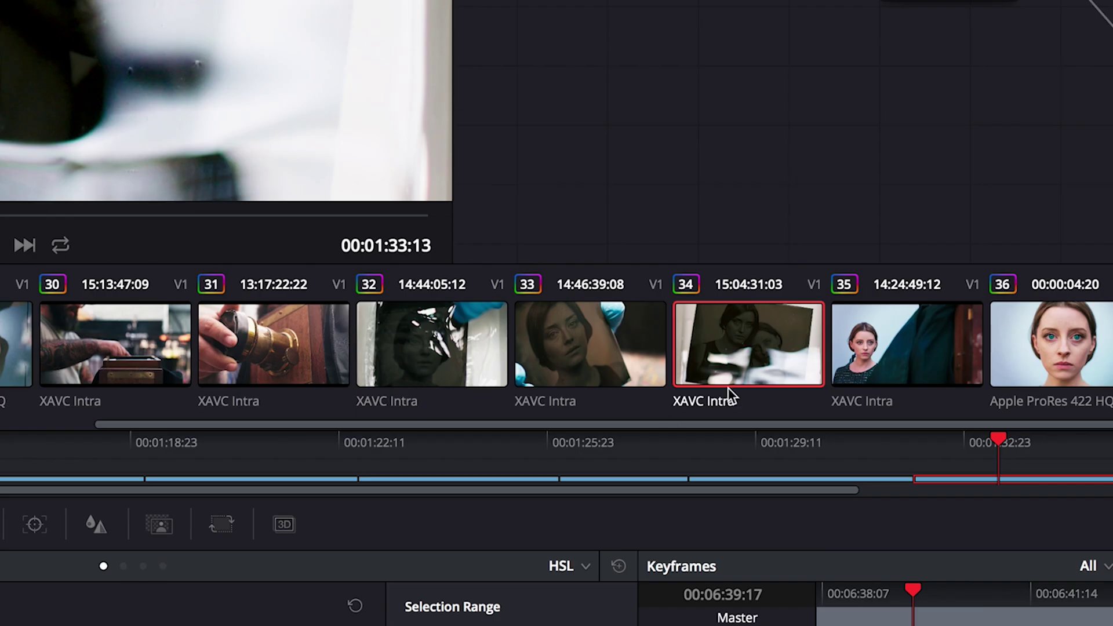
- Match clip 32 to the reference still with a Primary Grade offset of 29.13, 24.30, 18.84, checking it against clip 34
{"action": "left_click", "coordinate": [445, 359]}
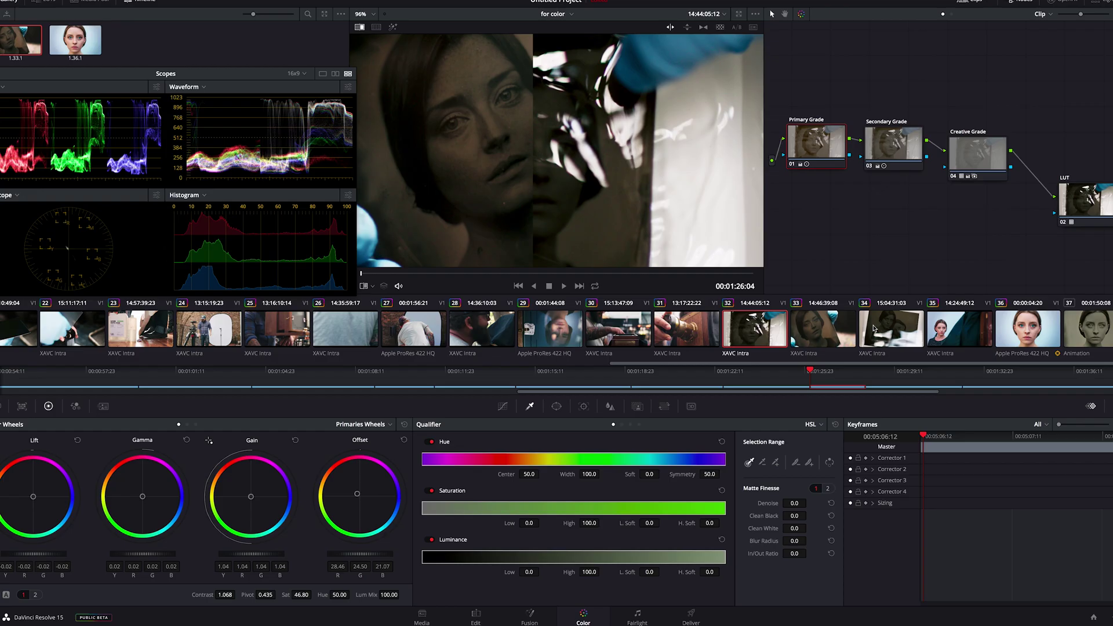
{"action": "left_click", "coordinate": [967, 441]}
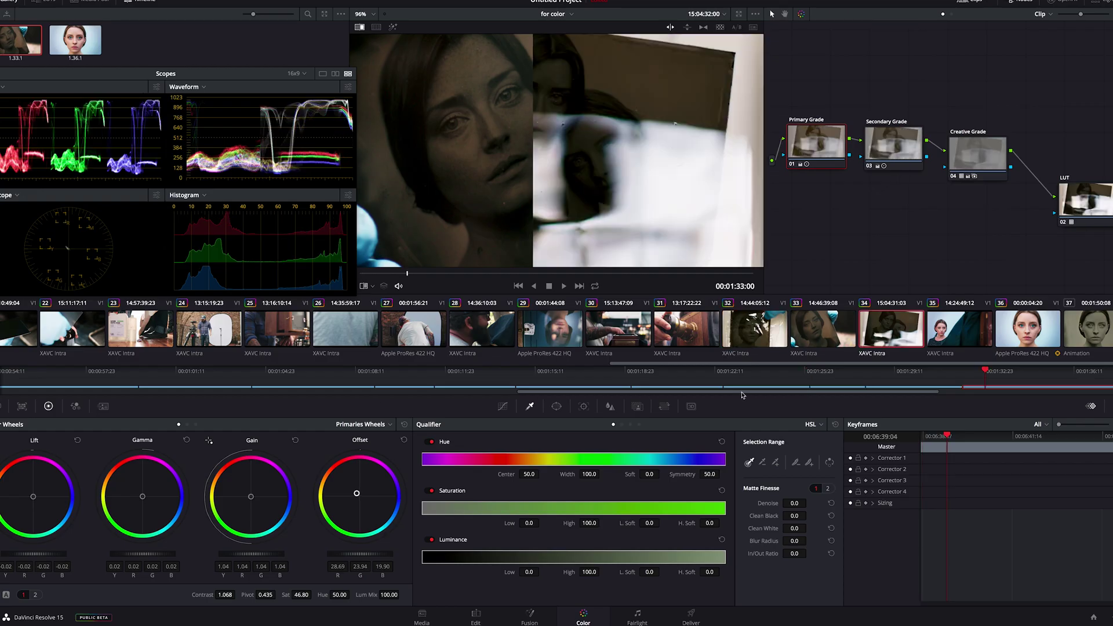
{"action": "left_click_drag", "start_coordinate": [991, 376], "coordinate": [833, 371]}
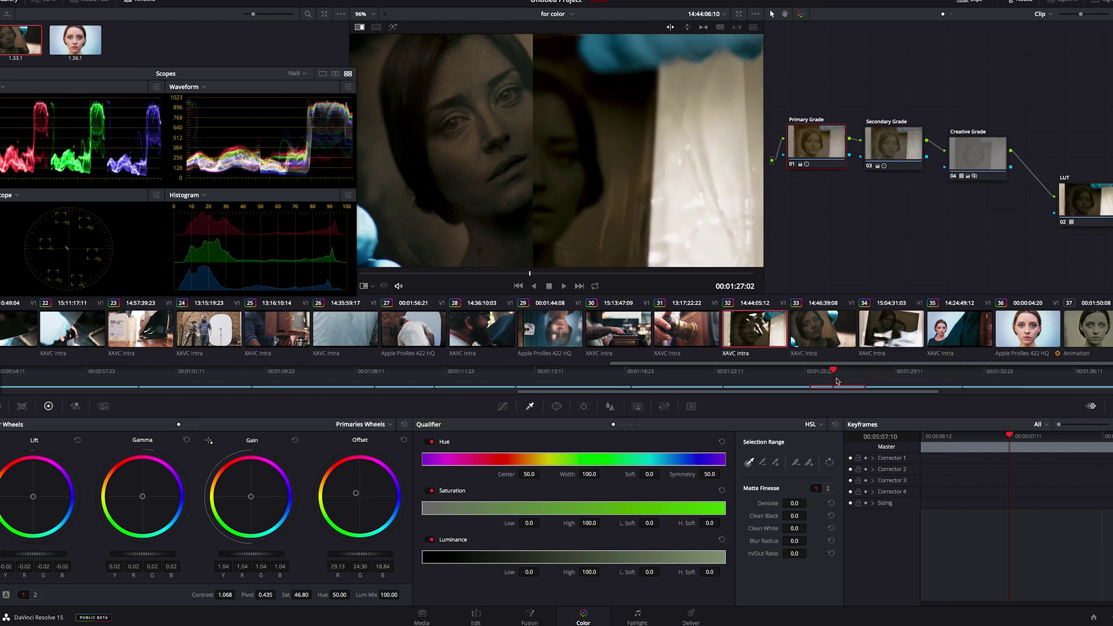
- Turn off the reference wipe and review the matched grades across clips 32, 34 and 33
{"action": "left_click", "coordinate": [359, 27]}
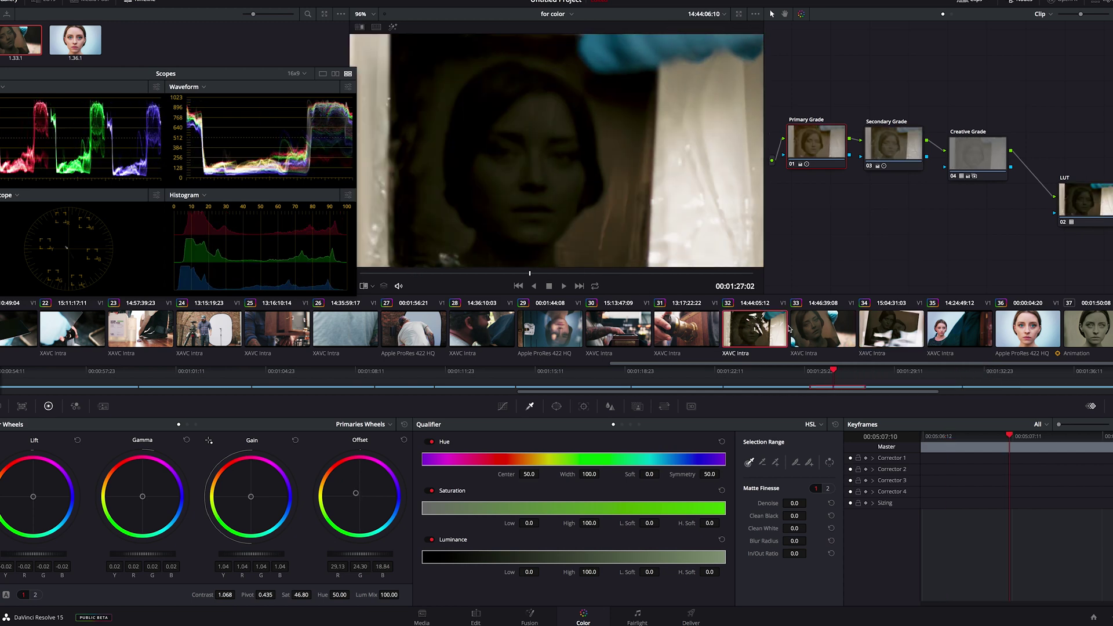
{"action": "left_click_drag", "start_coordinate": [828, 375], "coordinate": [996, 374]}
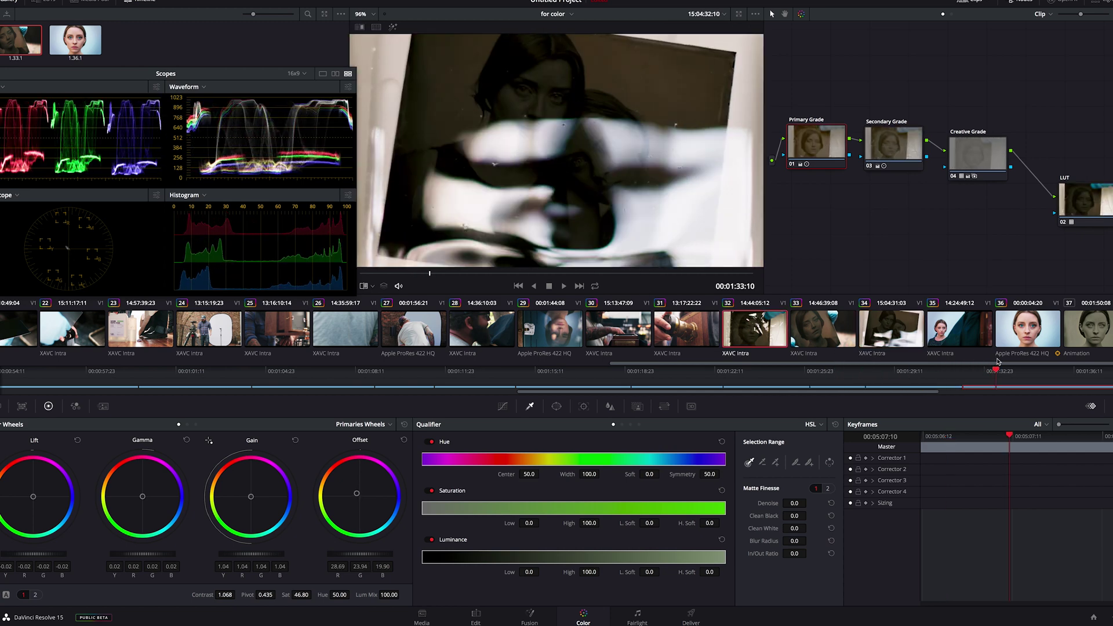
{"action": "left_click", "coordinate": [819, 331]}
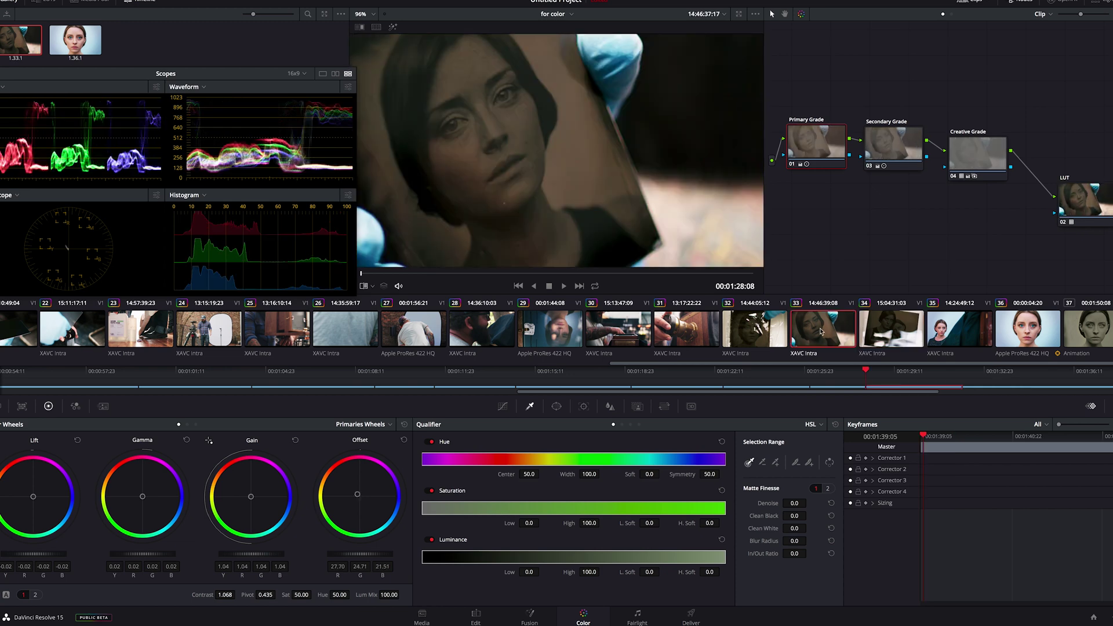